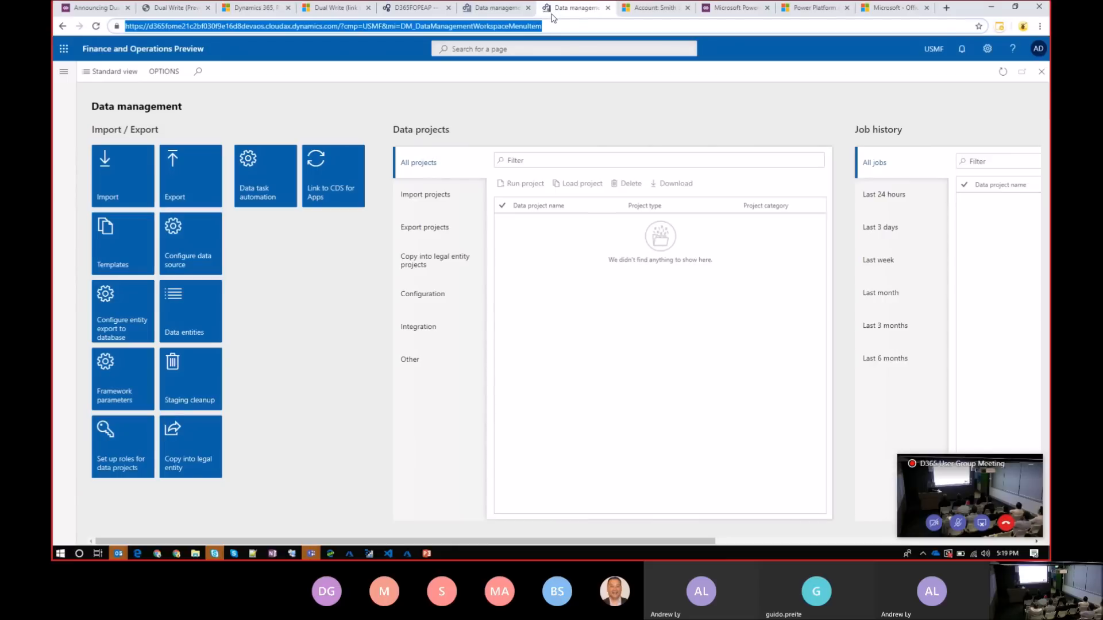
Switch to the other environment's Data management workspace, open its Link to CDS for Apps page and dismiss the preview notice
{"action": "left_click", "coordinate": [492, 11]}
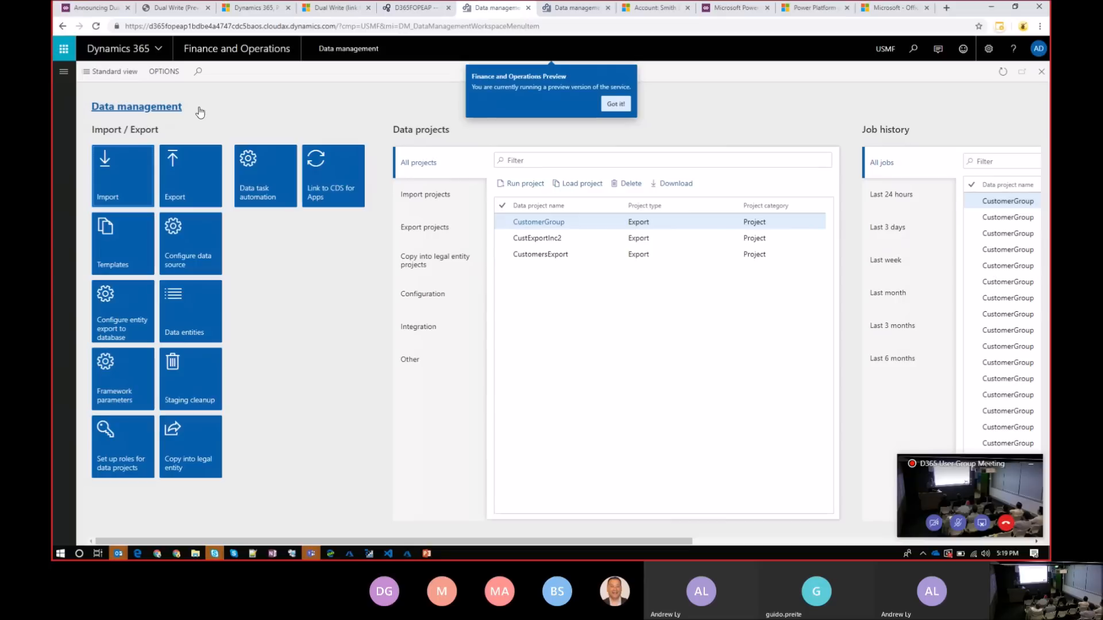
{"action": "left_click", "coordinate": [353, 186]}
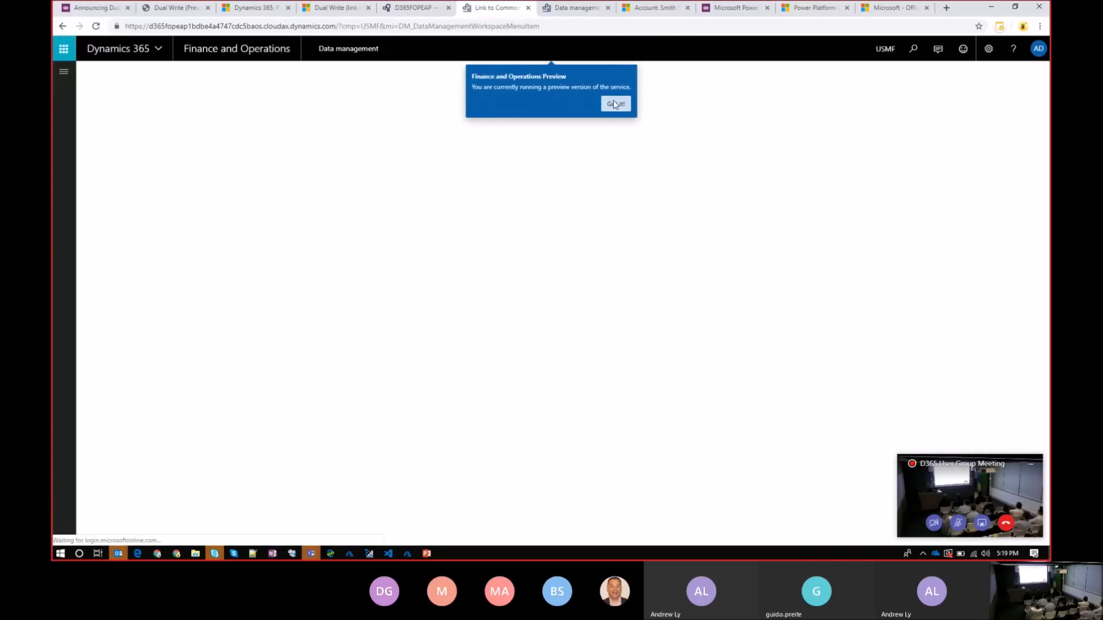
{"action": "left_click", "coordinate": [615, 104]}
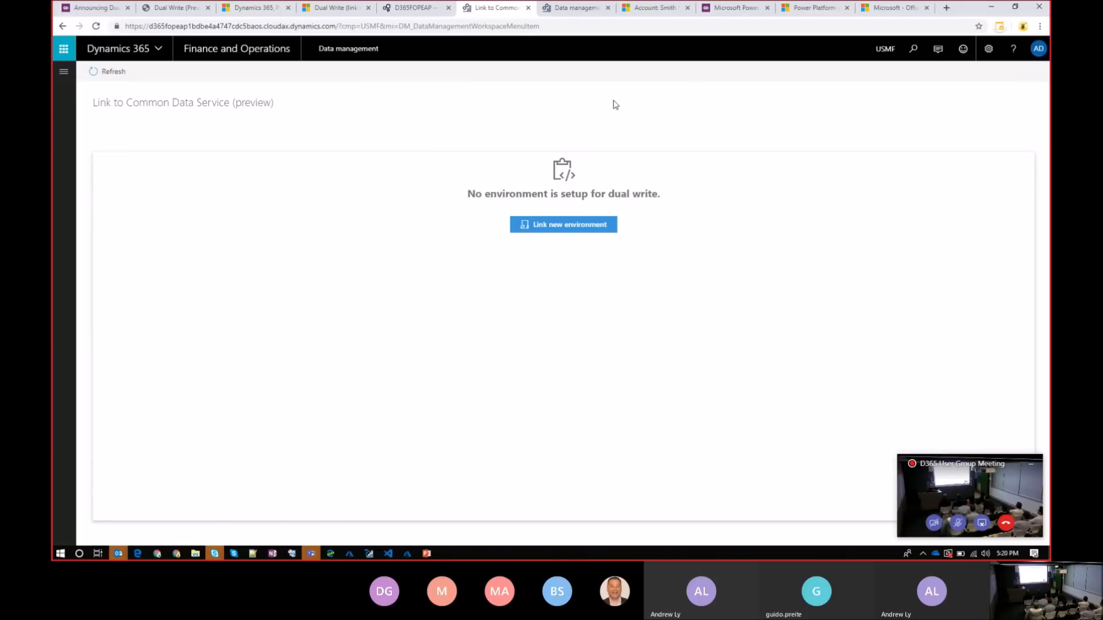
Start linking a new environment, choose DXC Product Global Dual Write, advance to the legal entity selection and close the setup without linking
{"action": "left_click", "coordinate": [566, 235]}
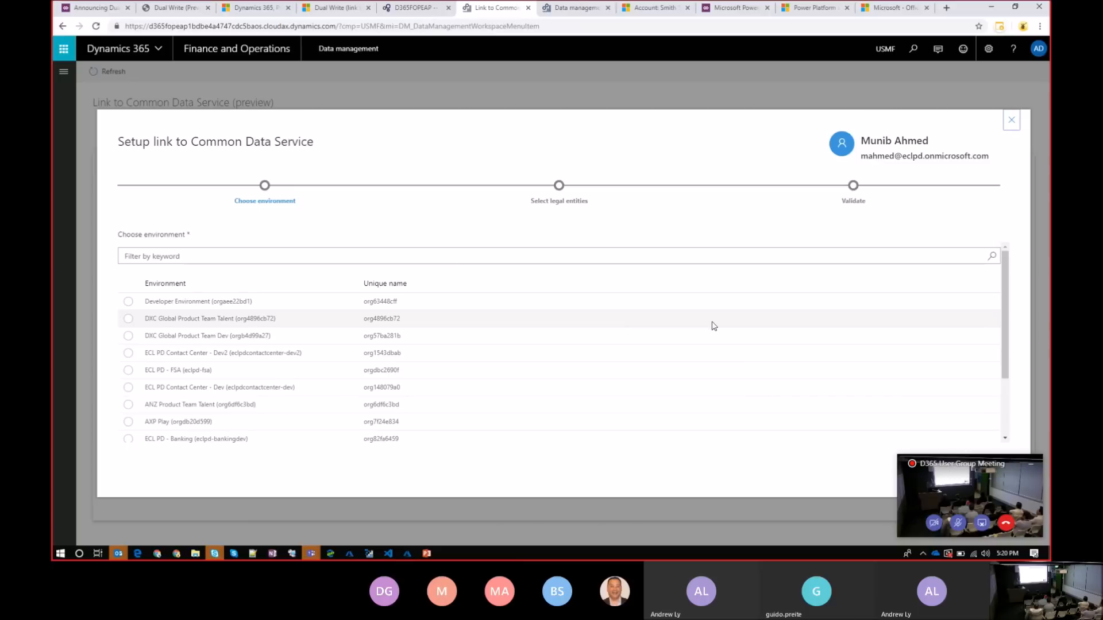
{"action": "left_click_drag", "start_coordinate": [1004, 328], "coordinate": [1006, 384]}
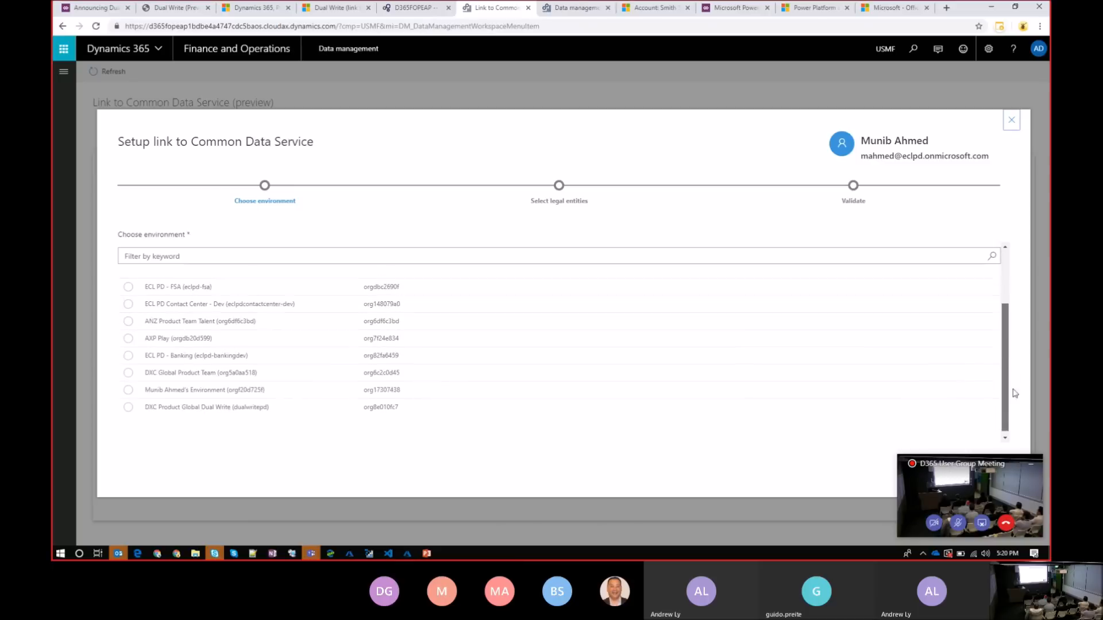
{"action": "left_click", "coordinate": [235, 405]}
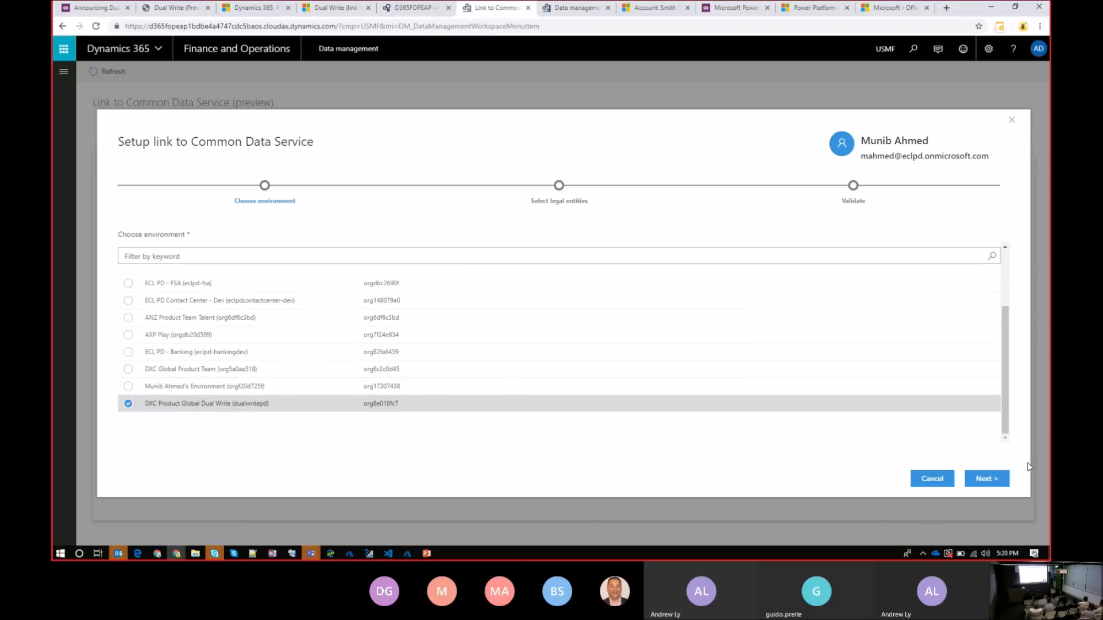
{"action": "left_click", "coordinate": [982, 485]}
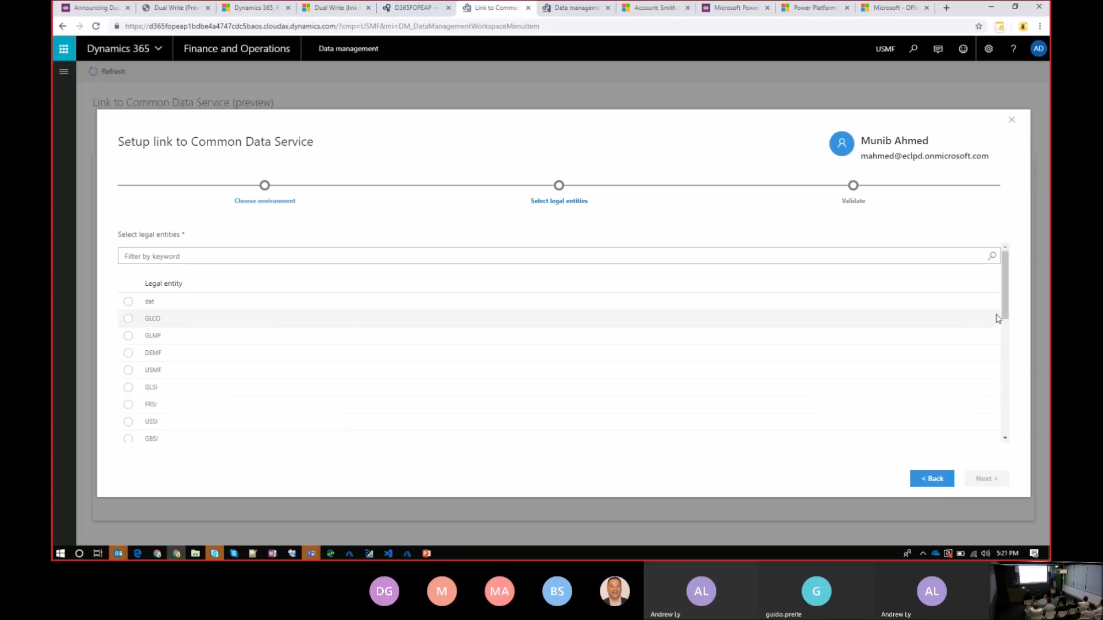
{"action": "left_click", "coordinate": [1013, 121]}
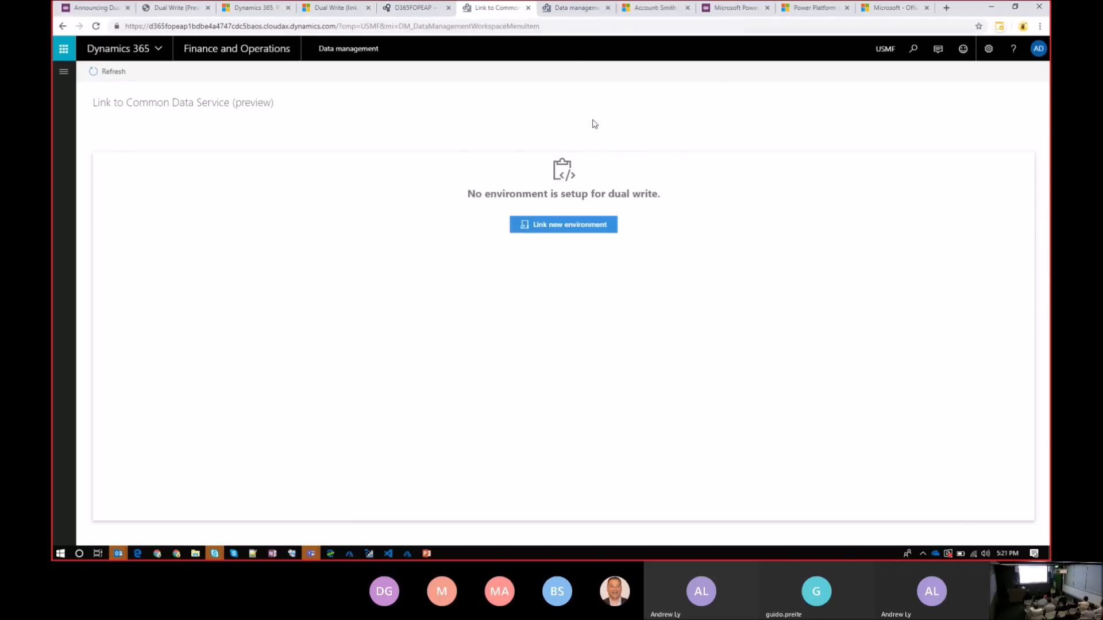
Open the Link to CDS for Apps page in the already linked environment and view the Customers V3 activity log
{"action": "left_click", "coordinate": [582, 9]}
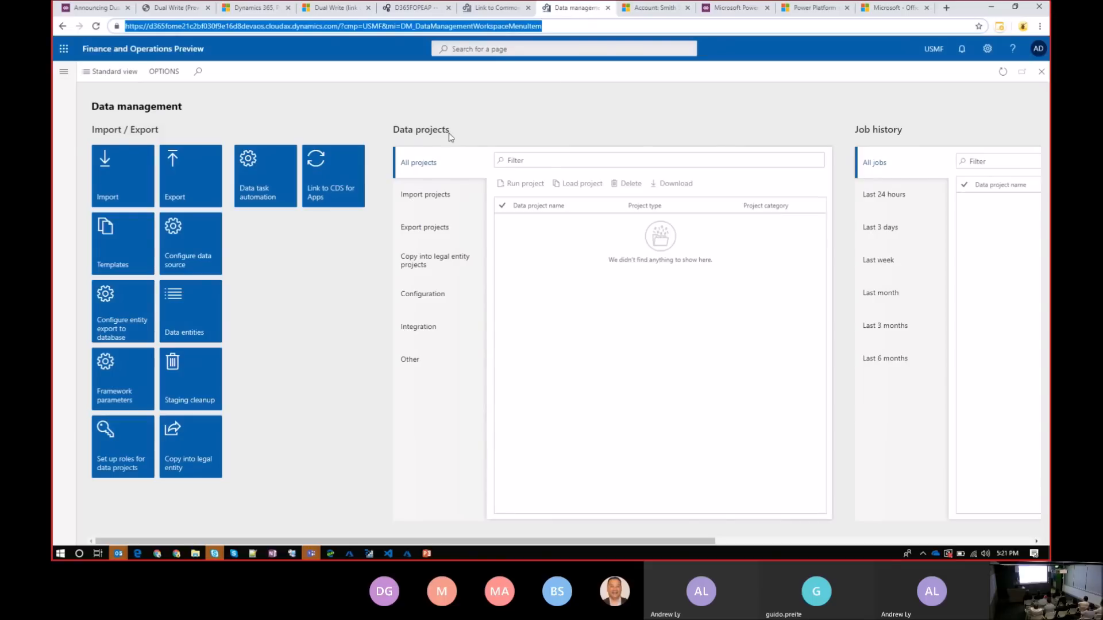
{"action": "left_click", "coordinate": [344, 167]}
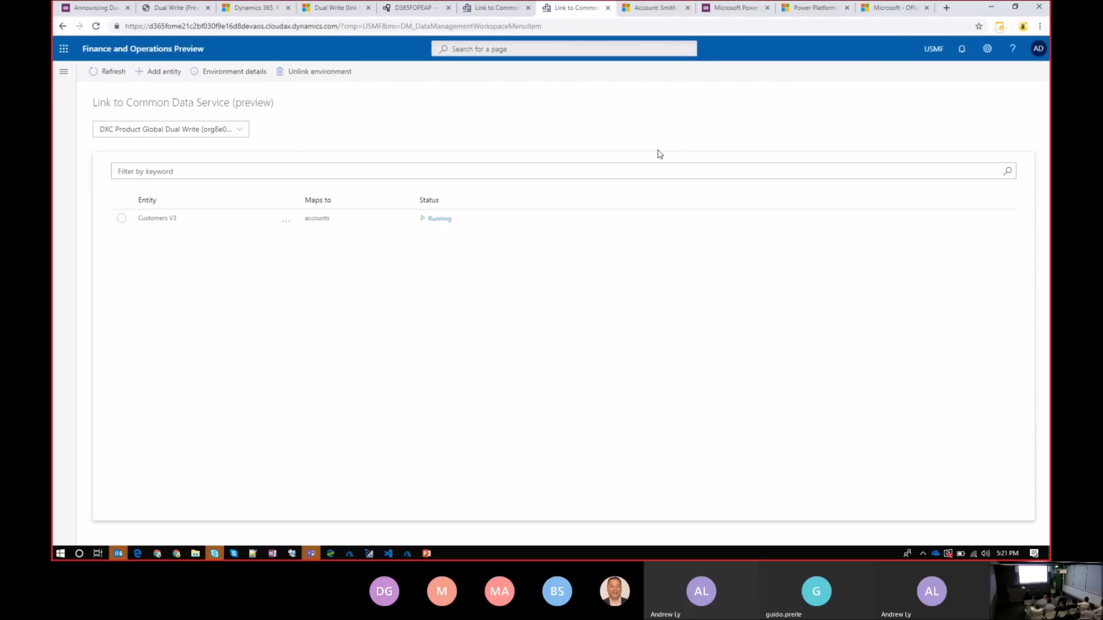
{"action": "left_click", "coordinate": [438, 220]}
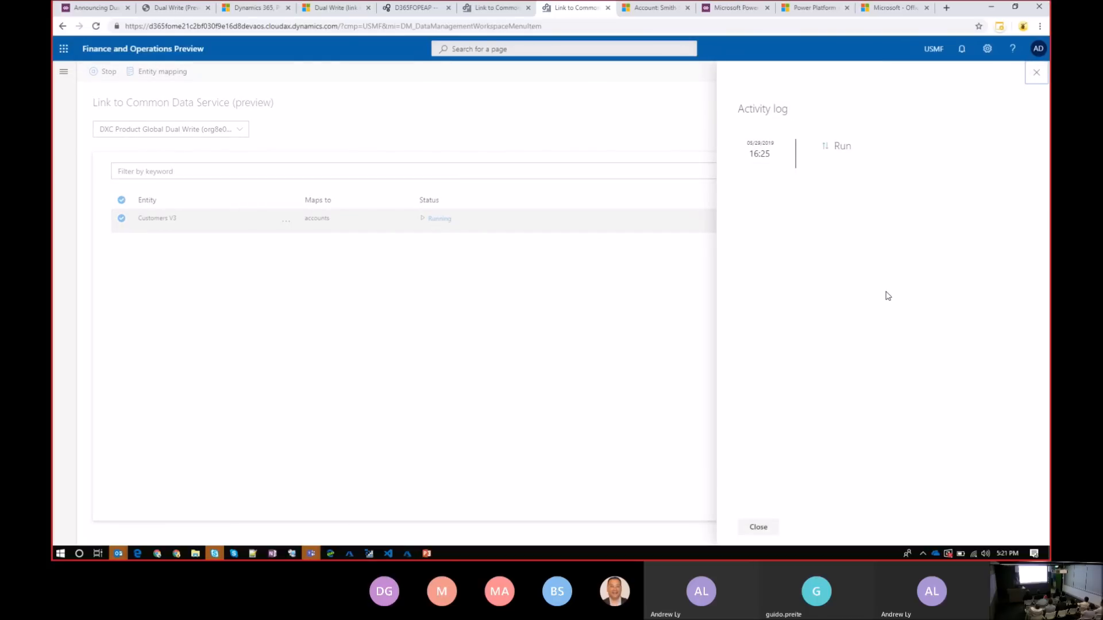
{"action": "left_click", "coordinate": [758, 527]}
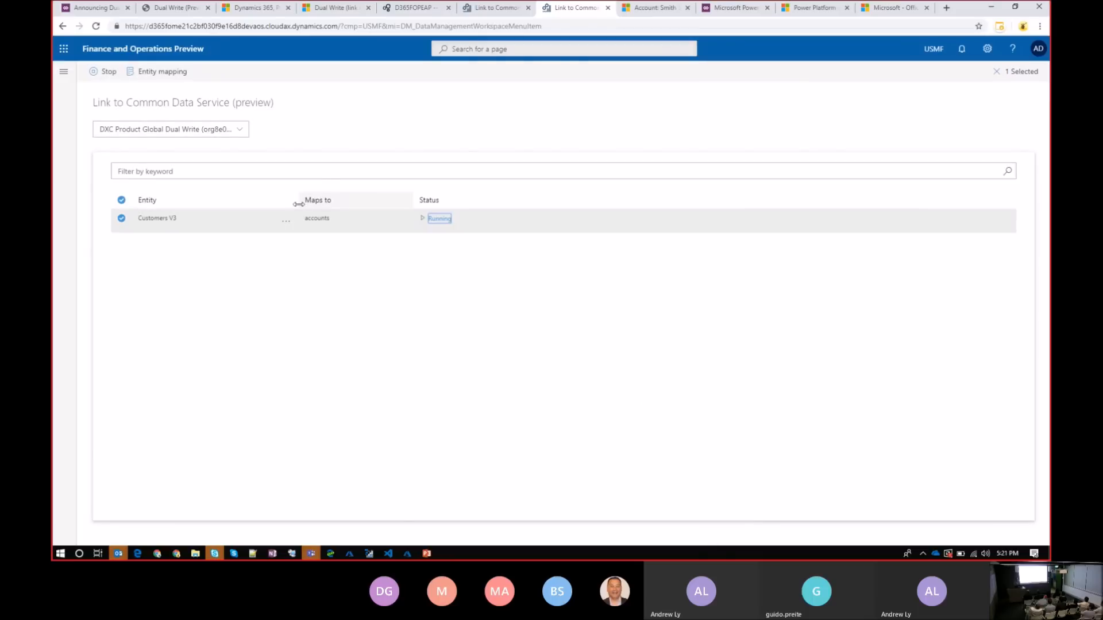
Open the Customers V3 entity mappings and examine the filter queries of Sales.Account and Fin and Ops.Customers V3 without changing them
{"action": "left_click", "coordinate": [287, 225]}
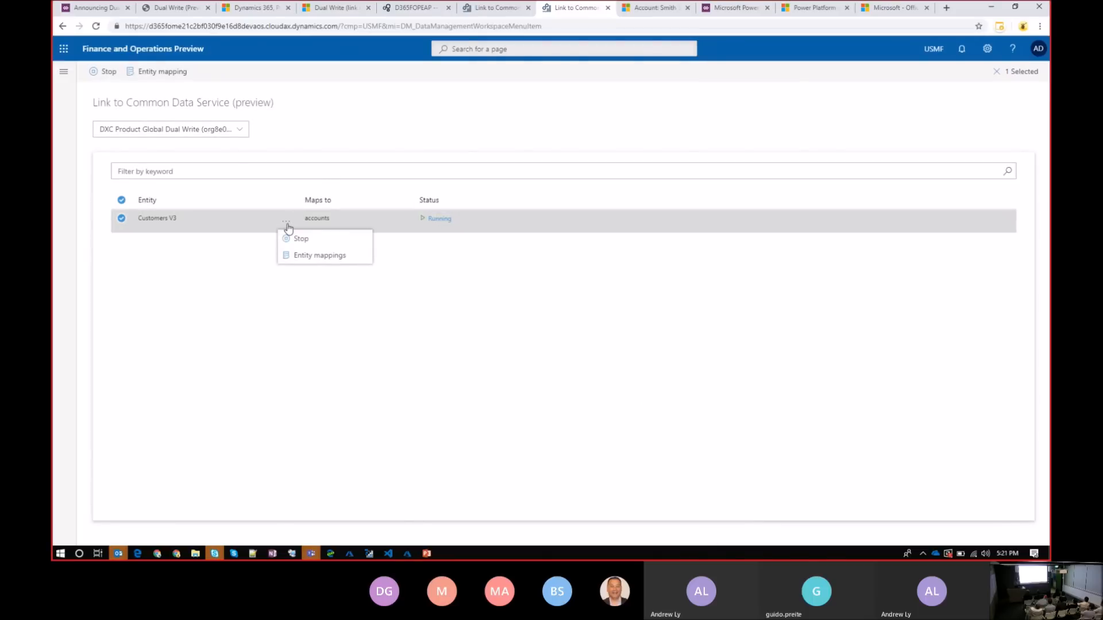
{"action": "left_click", "coordinate": [345, 266]}
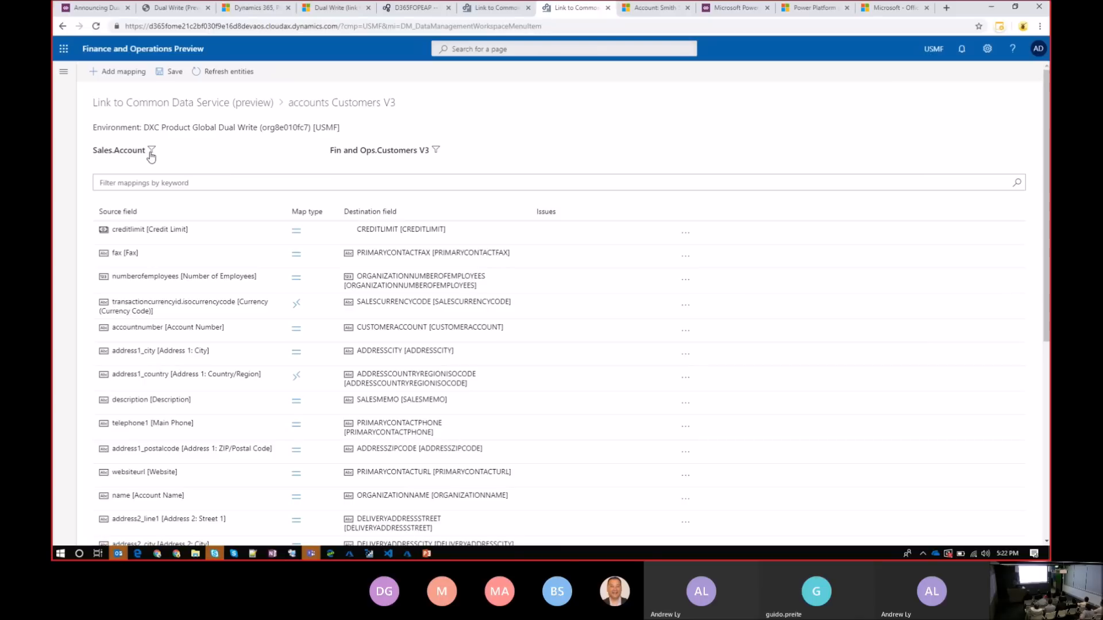
{"action": "left_click", "coordinate": [152, 152]}
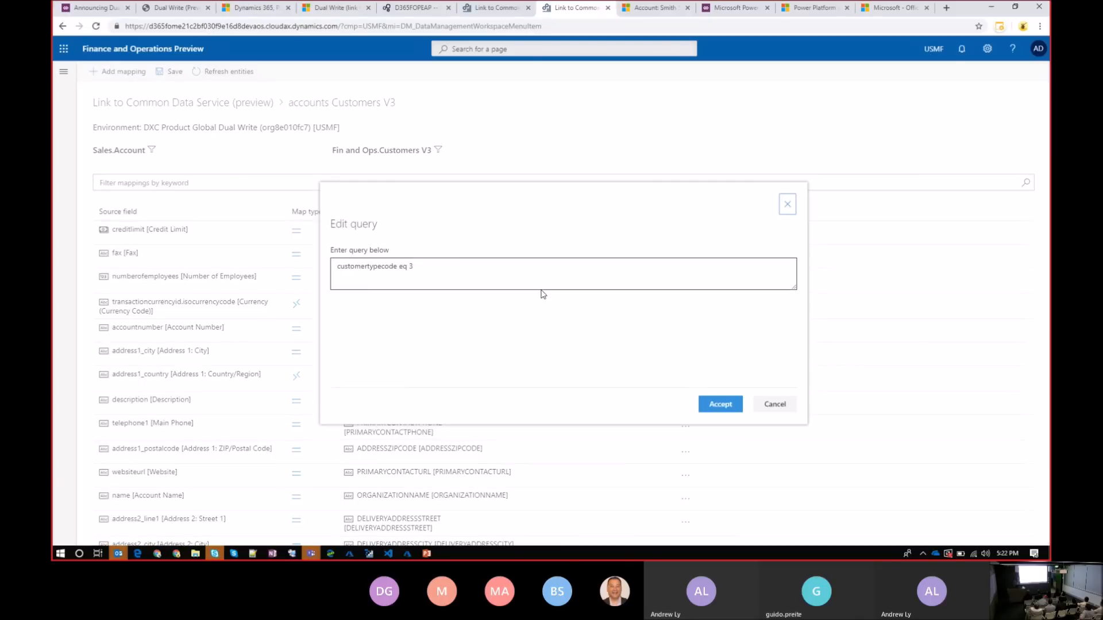
{"action": "key", "text": "ctrl+a"}
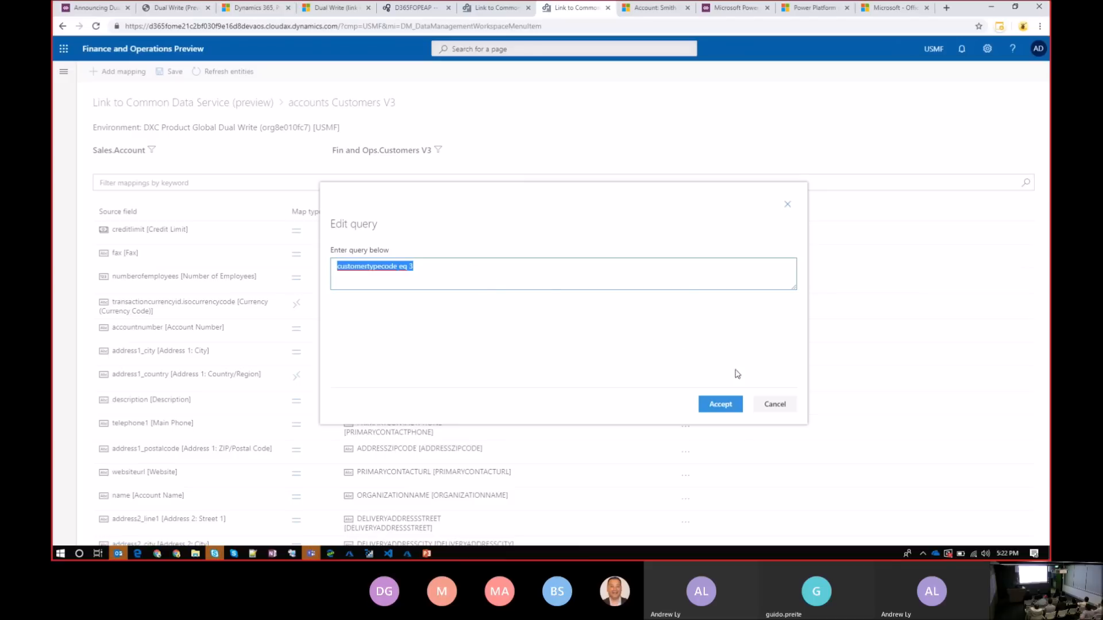
{"action": "left_click", "coordinate": [774, 404]}
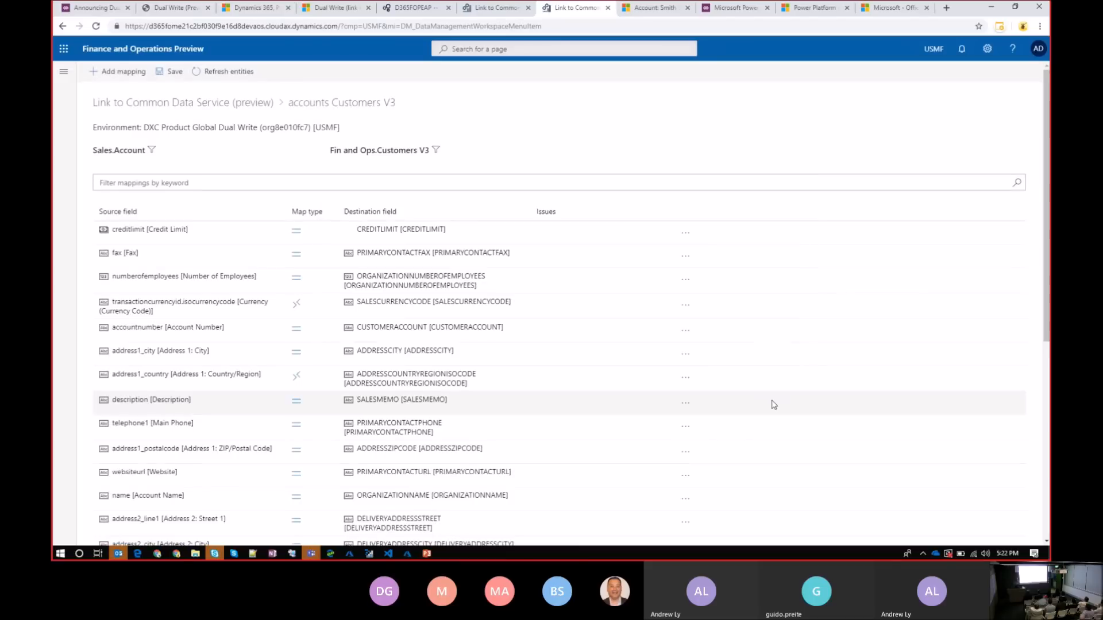
{"action": "left_click", "coordinate": [438, 152]}
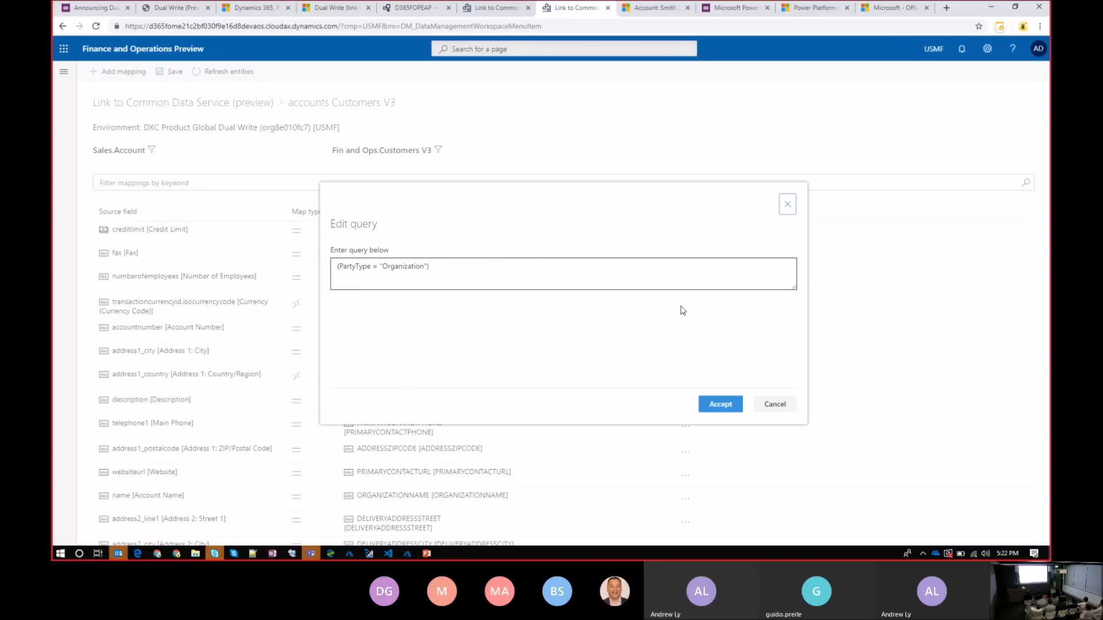
{"action": "left_click", "coordinate": [776, 405]}
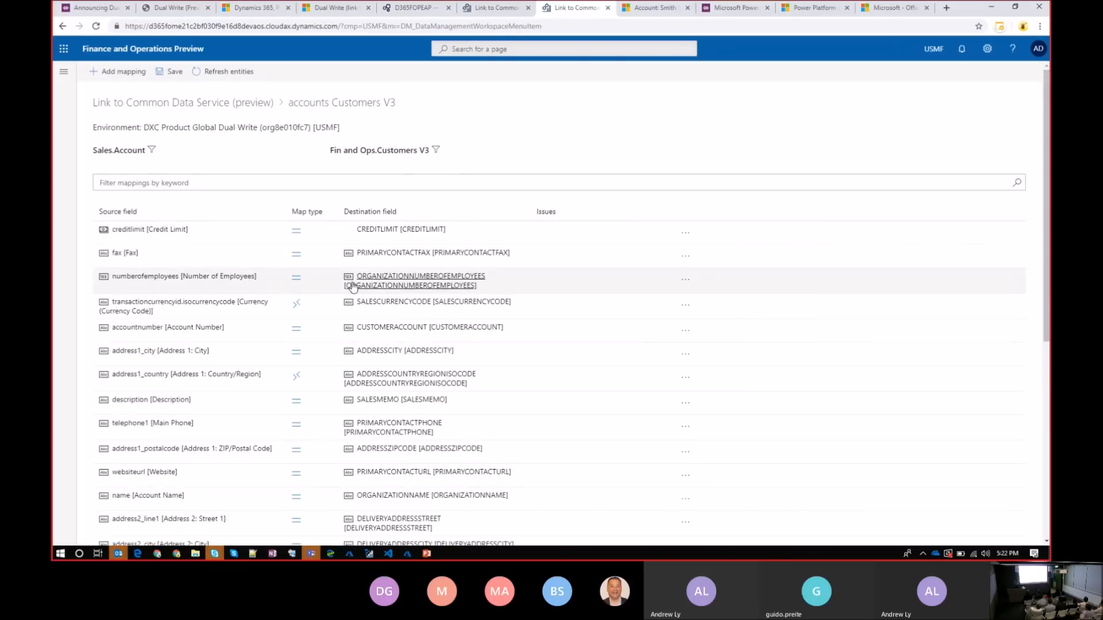
Examine the sync direction and transform settings of the Credit Limit and Currency Code field mappings, discarding any changes
{"action": "left_click", "coordinate": [298, 235]}
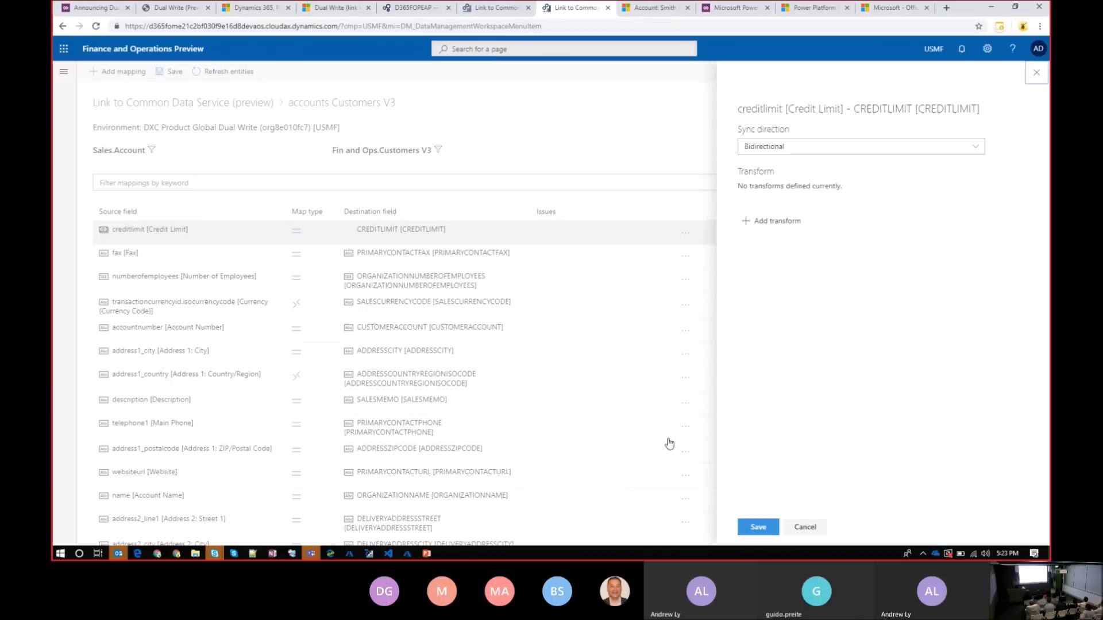
{"action": "left_click", "coordinate": [811, 527]}
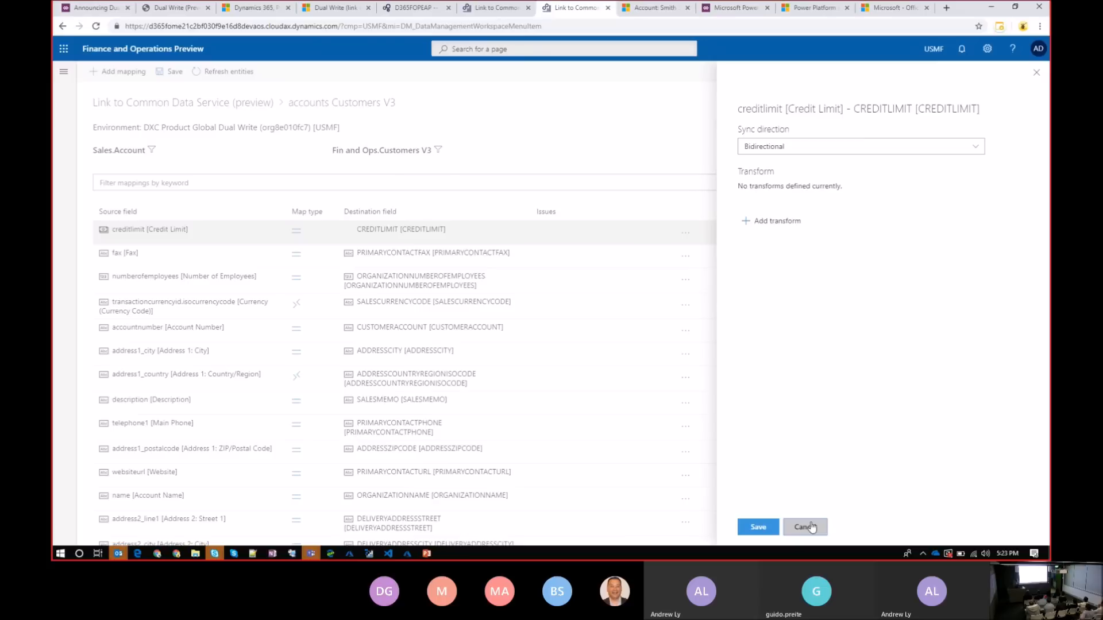
{"action": "left_click", "coordinate": [294, 310]}
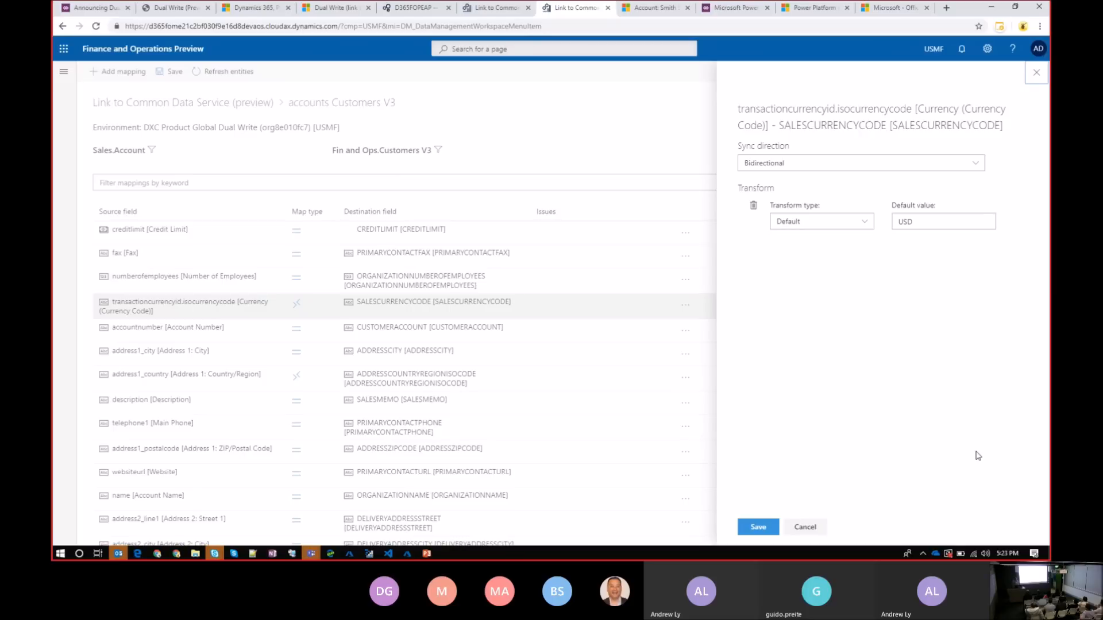
{"action": "left_click", "coordinate": [819, 529]}
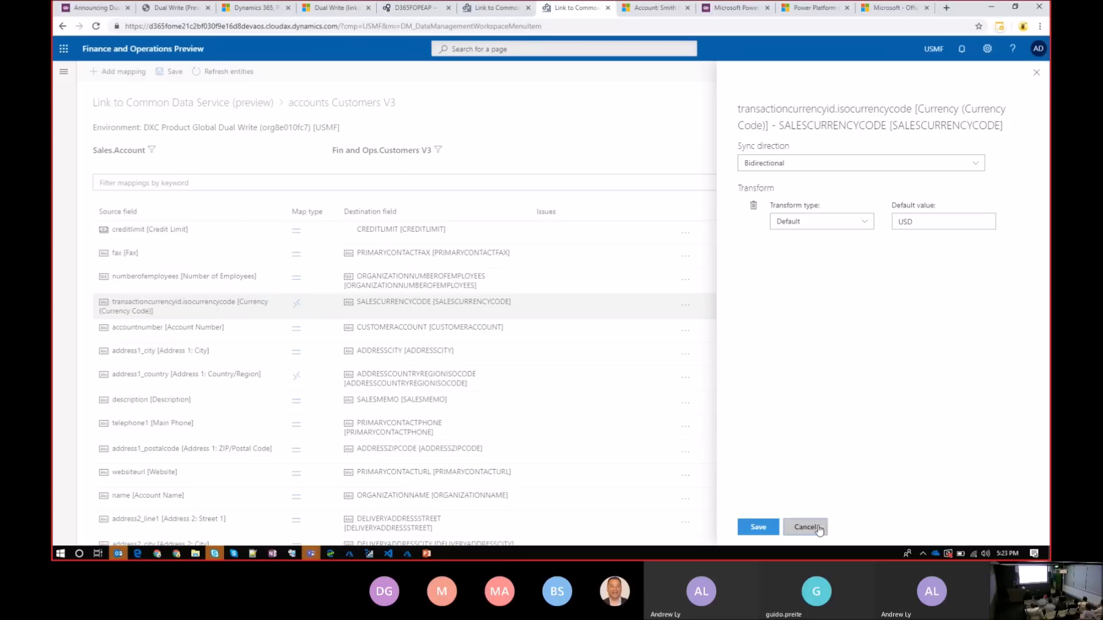
Examine the available transform types and sync directions for the Address 2: Country/Region mapping, and leave without saving
{"action": "left_click_drag", "start_coordinate": [1047, 305], "coordinate": [1049, 447]}
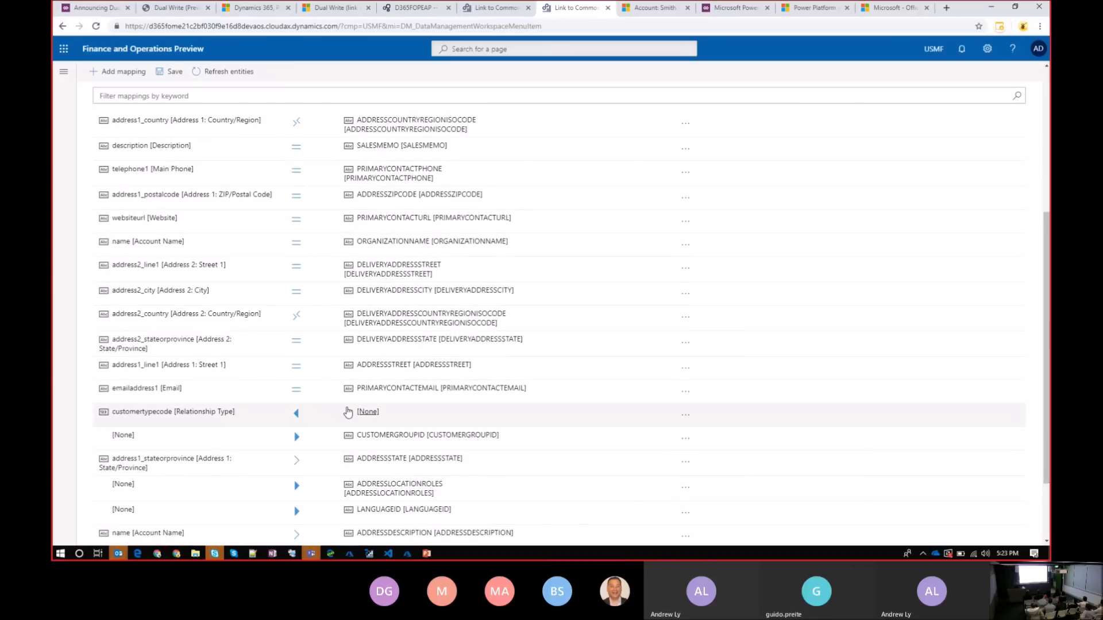
{"action": "left_click", "coordinate": [296, 318]}
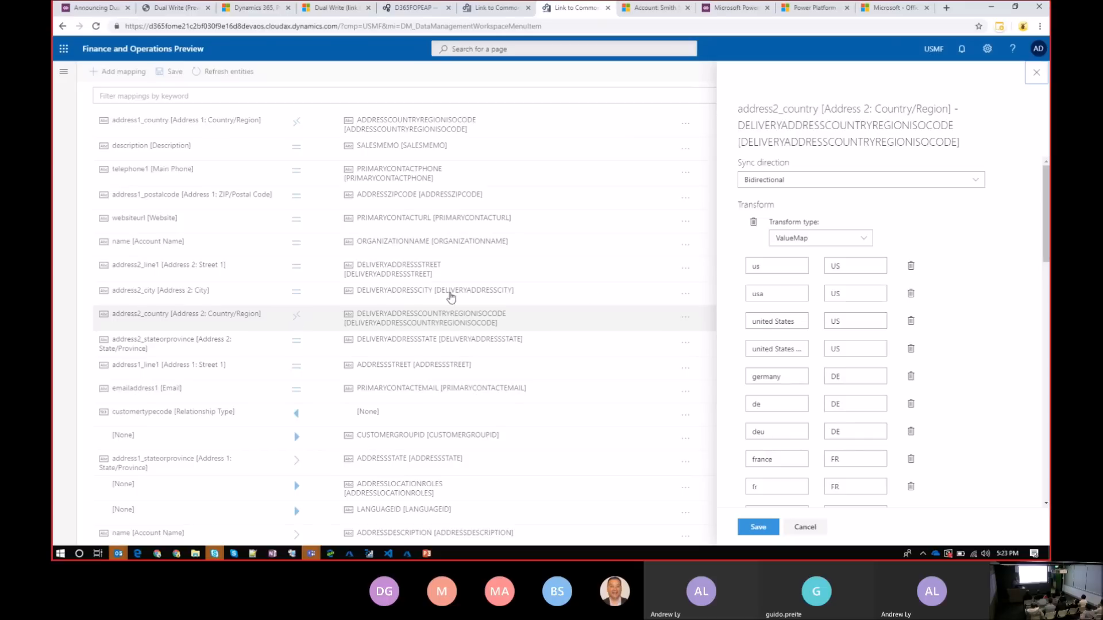
{"action": "left_click", "coordinate": [864, 239]}
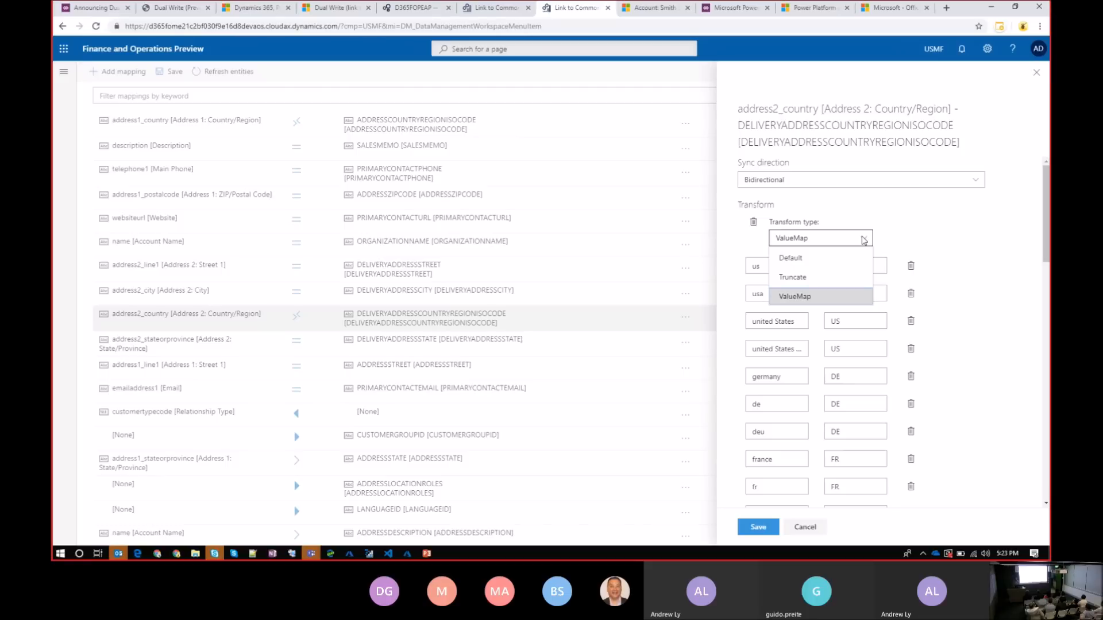
{"action": "left_click", "coordinate": [864, 239]}
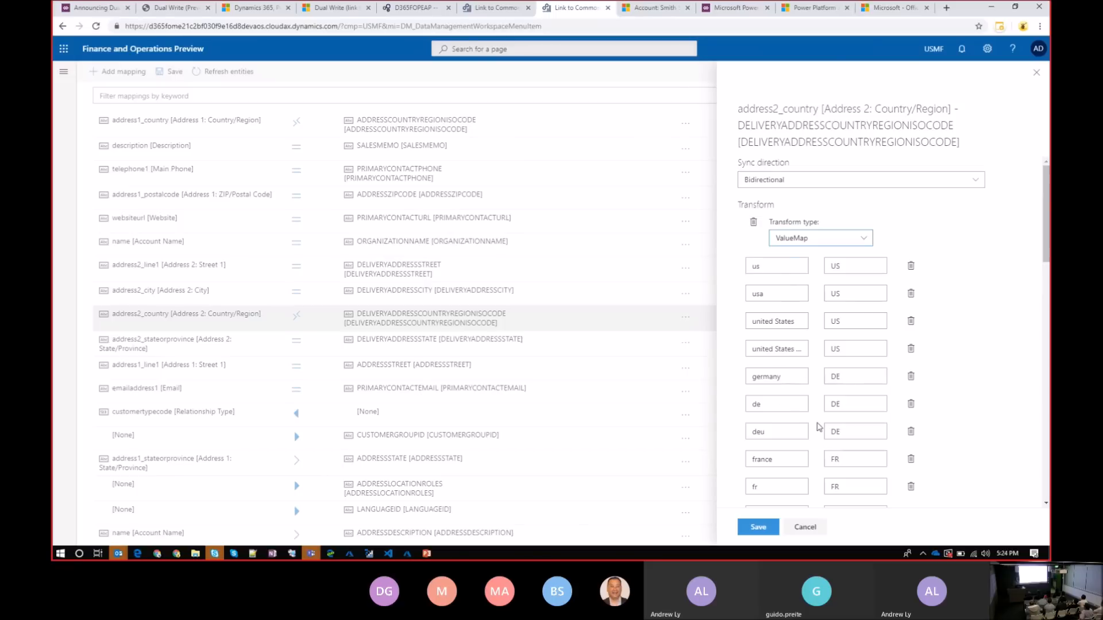
{"action": "left_click", "coordinate": [974, 183]}
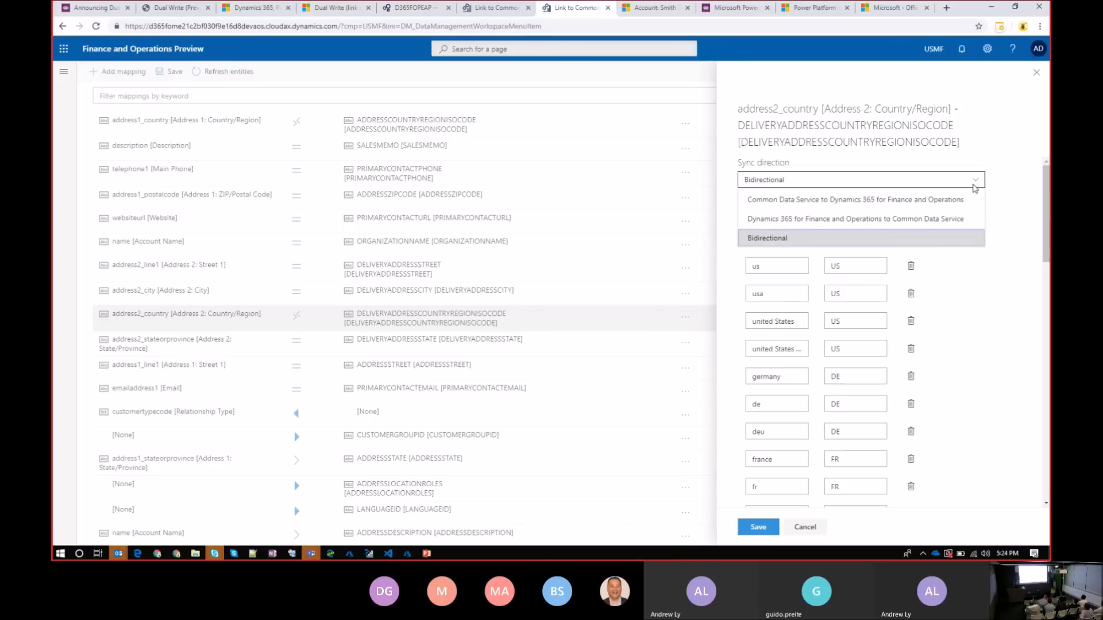
{"action": "left_click", "coordinate": [975, 187]}
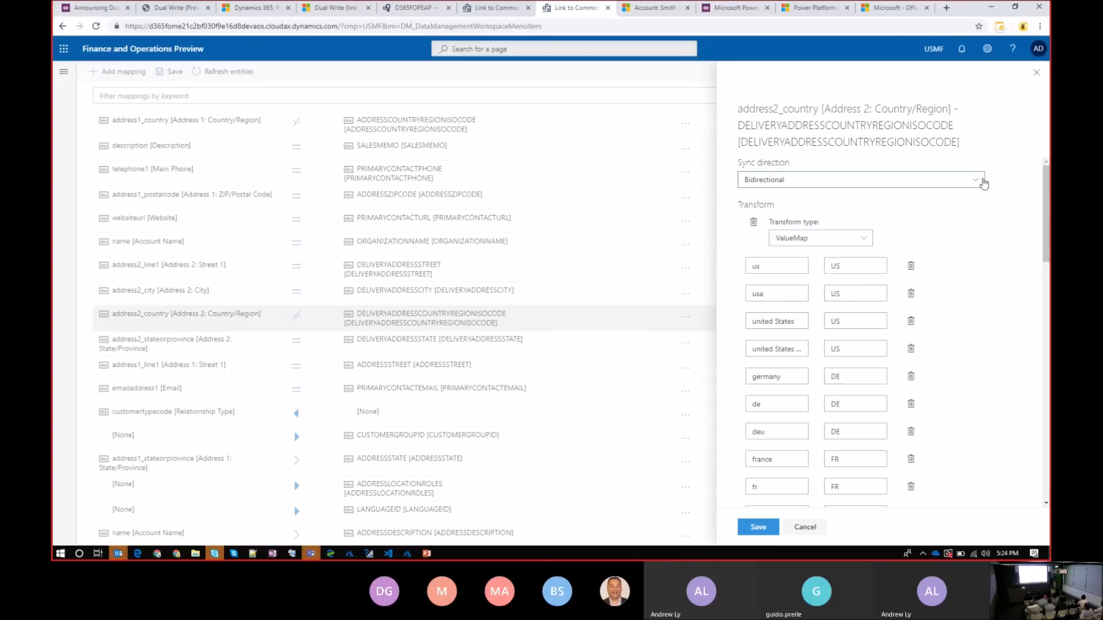
{"action": "left_click", "coordinate": [982, 181]}
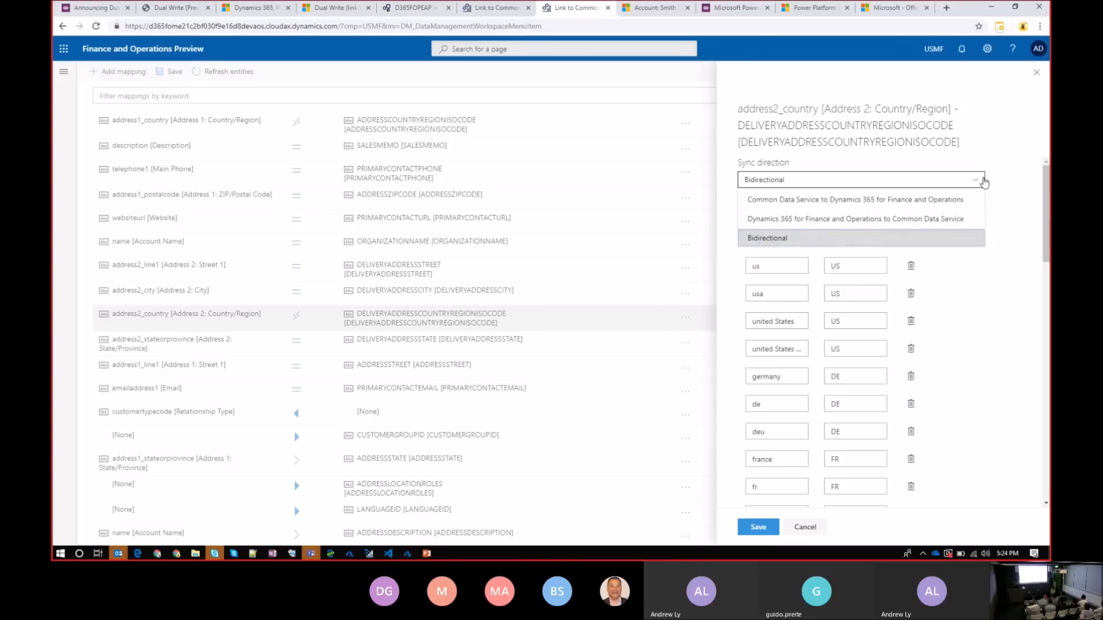
{"action": "left_click", "coordinate": [944, 183]}
{"action": "left_click", "coordinate": [944, 182]}
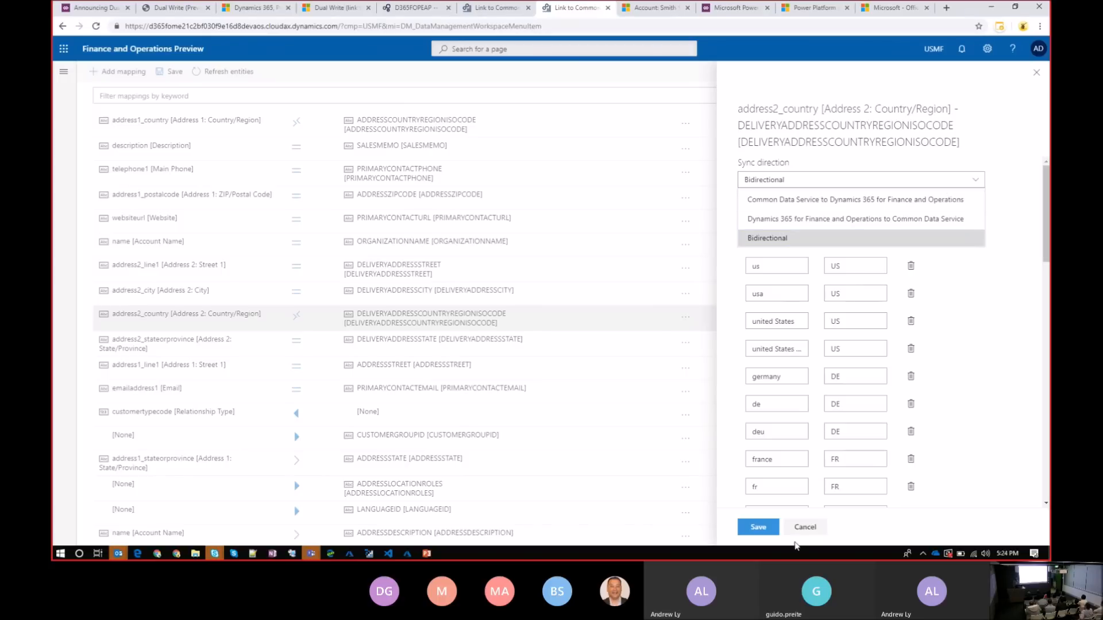
{"action": "left_click", "coordinate": [805, 527]}
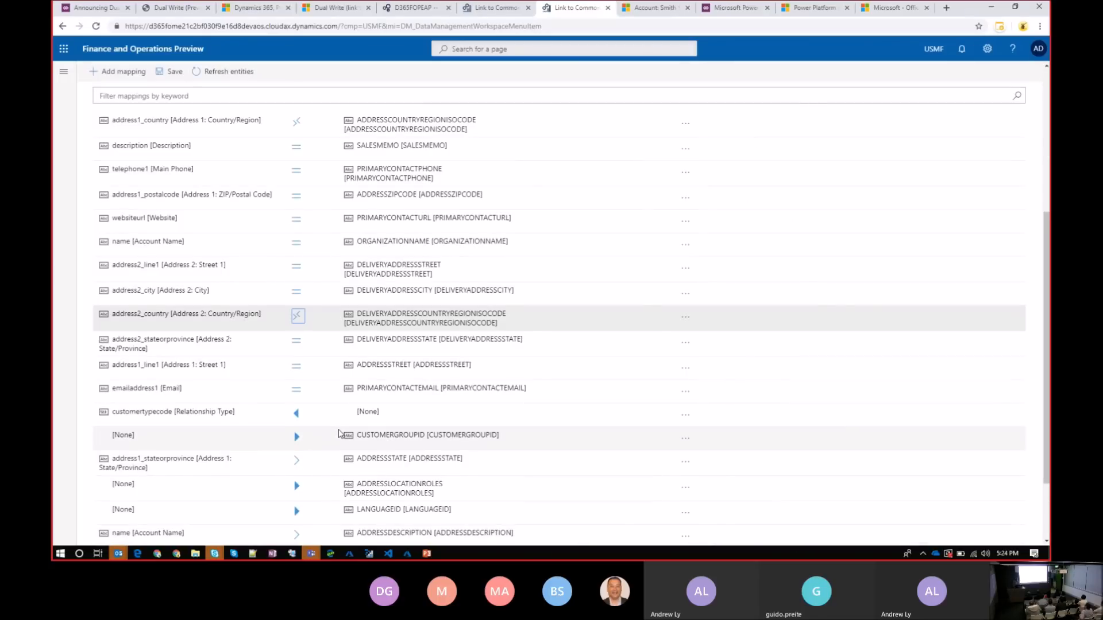
Examine the sync direction and default value settings of the Relationship Type and CUSTOMERGROUPID mappings
{"action": "left_click", "coordinate": [297, 414]}
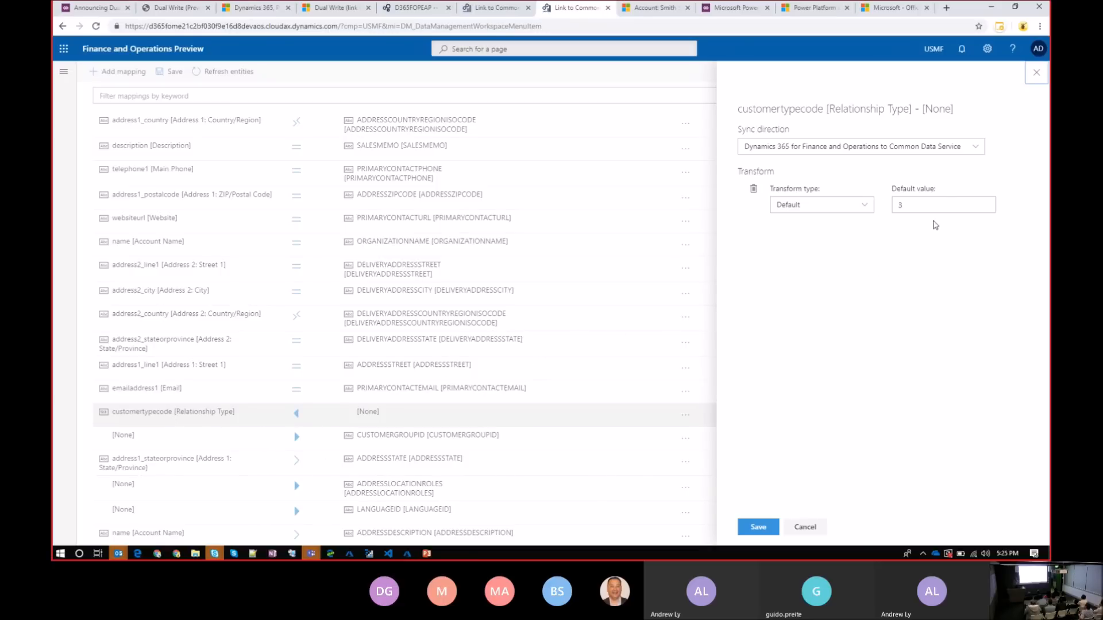
{"action": "left_click", "coordinate": [818, 524]}
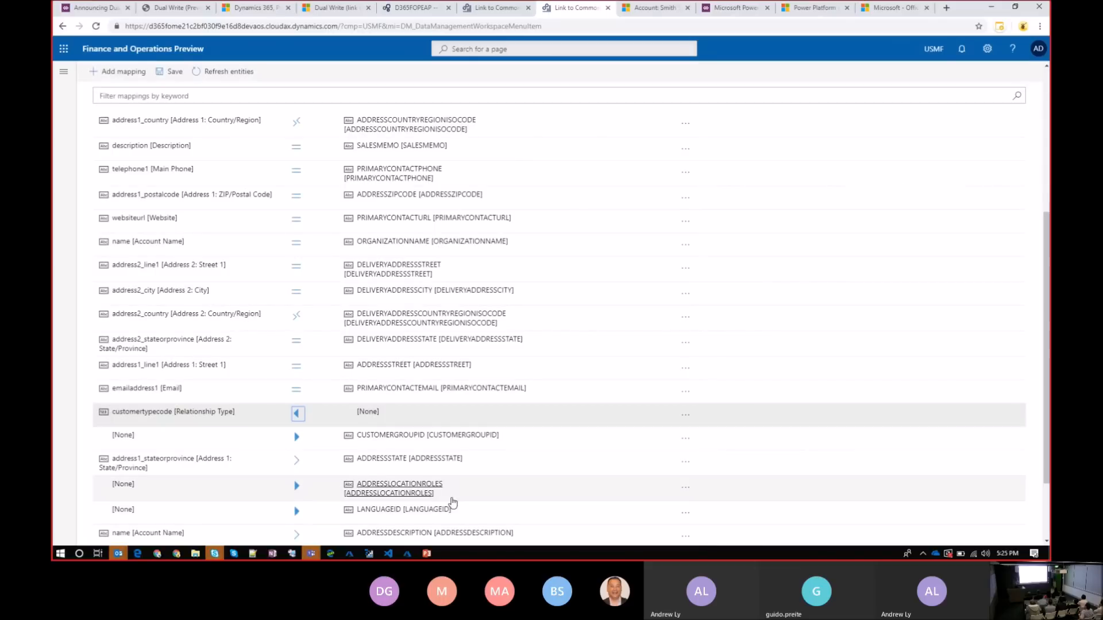
{"action": "left_click", "coordinate": [303, 440]}
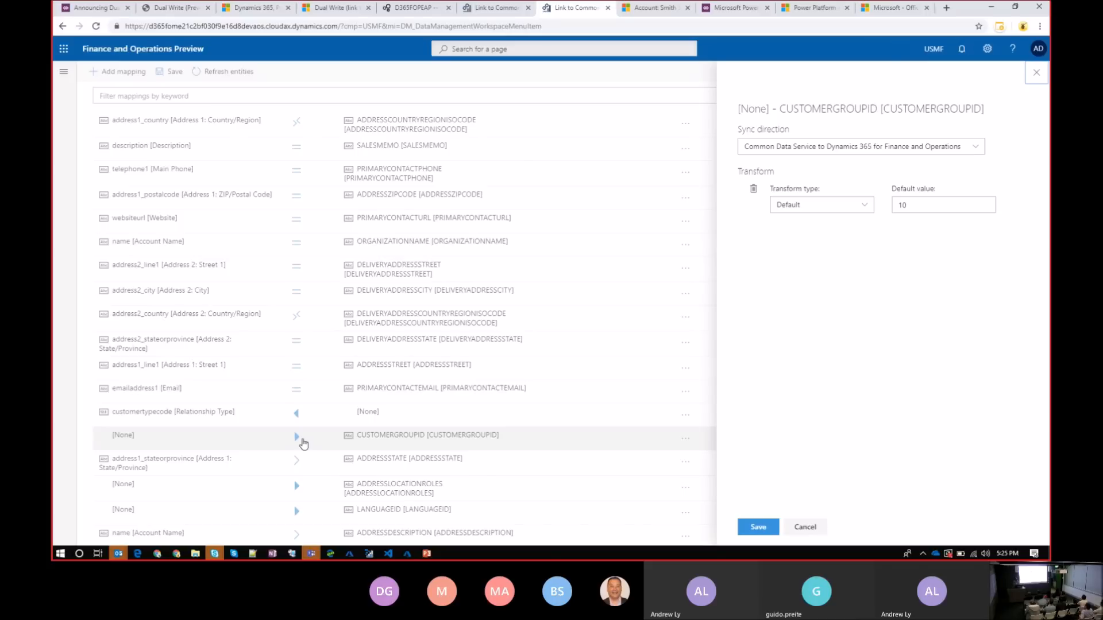
Examine the sync direction and transform settings of the Account Name to DELIVERYADDRESSDESCRIPTION mapping, leaving without saving
{"action": "left_click", "coordinate": [806, 528]}
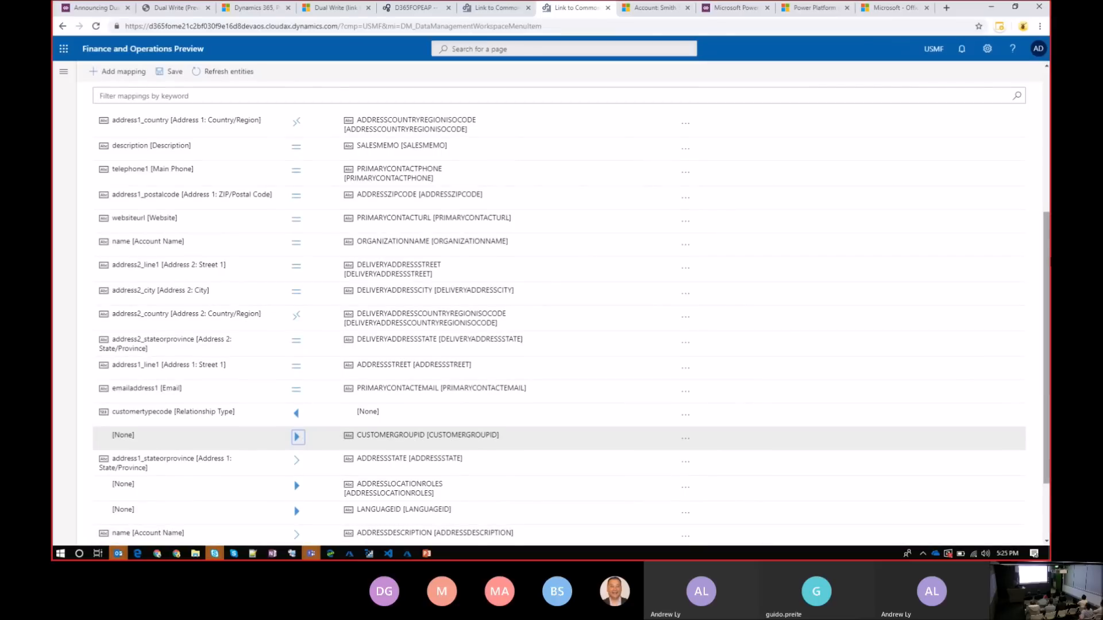
{"action": "scroll", "coordinate": [552, 331], "scroll_direction": "down", "scroll_amount": 2}
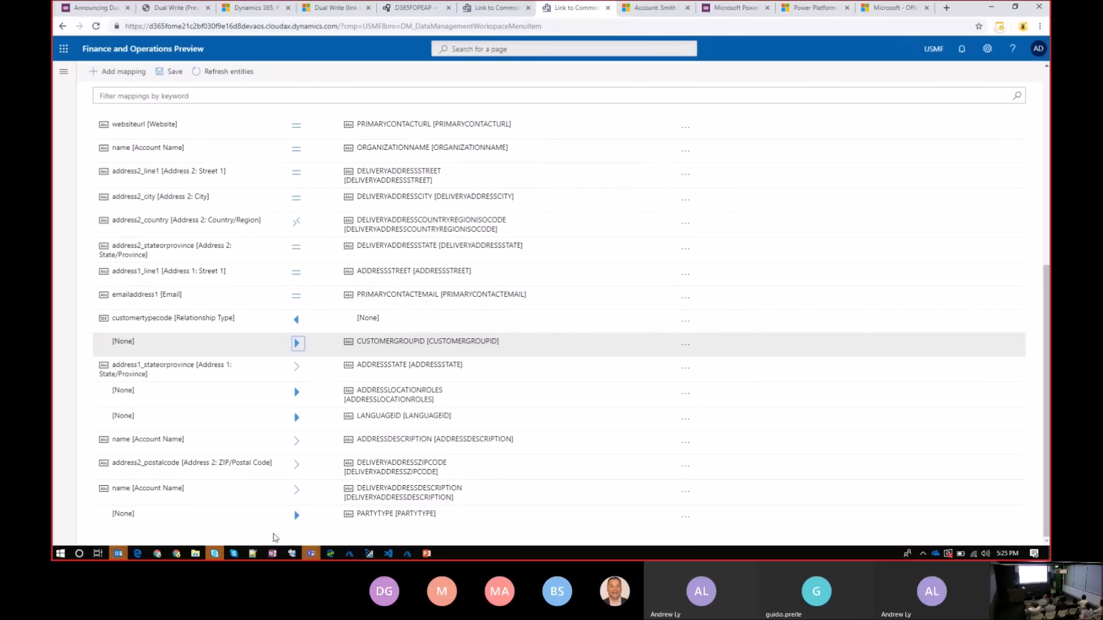
{"action": "left_click", "coordinate": [296, 493]}
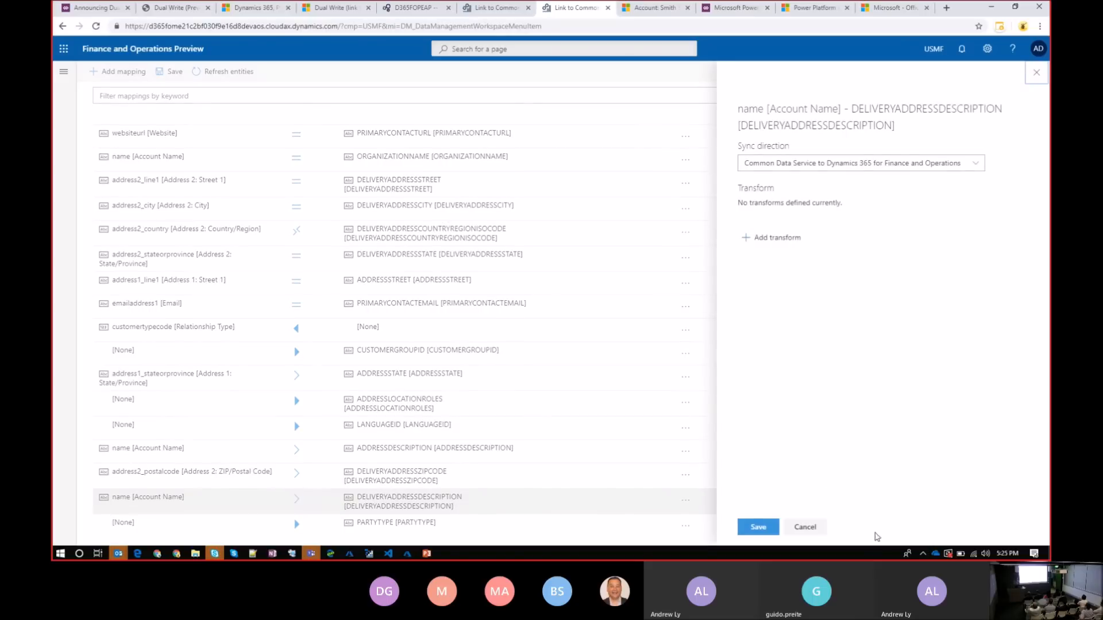
{"action": "left_click", "coordinate": [806, 532]}
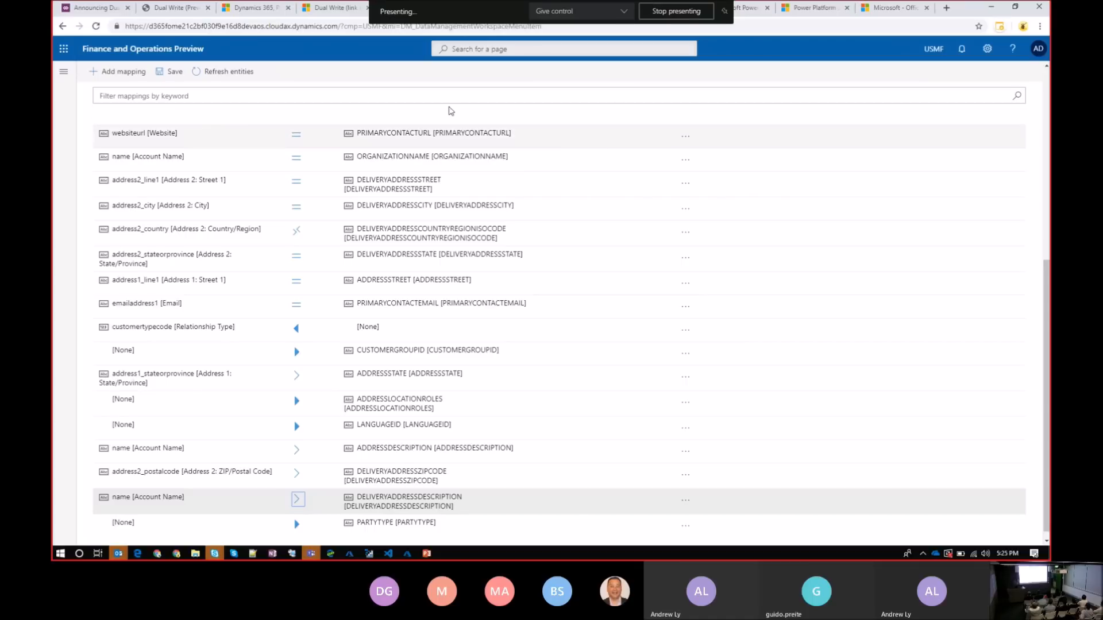
Leave the entity mappings and open the All customers list in Accounts receivable
{"action": "left_click", "coordinate": [65, 73]}
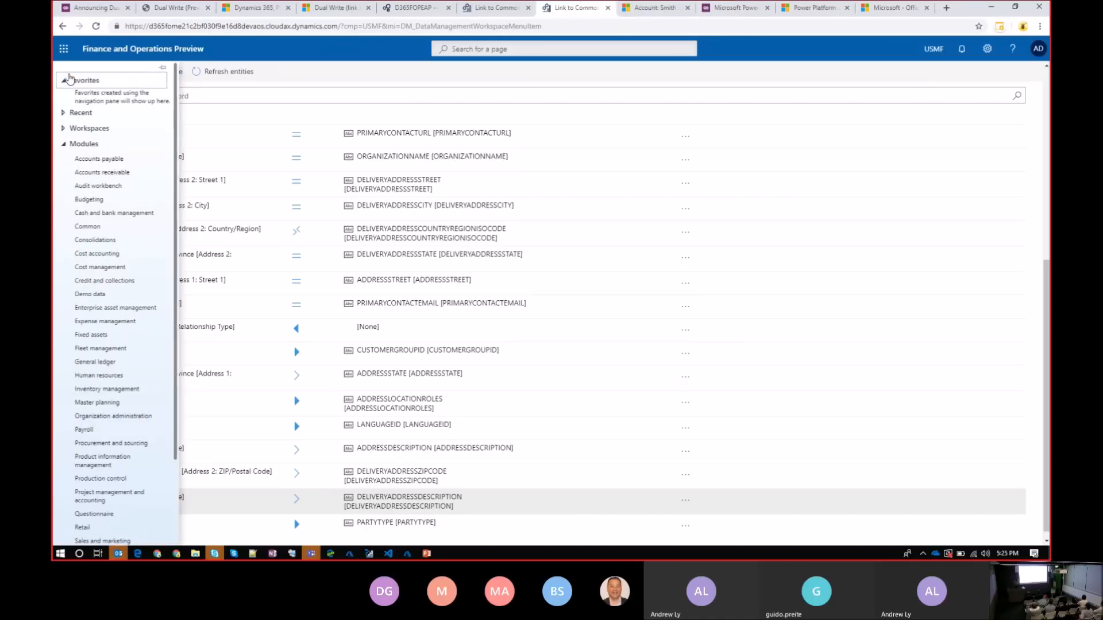
{"action": "left_click", "coordinate": [131, 178]}
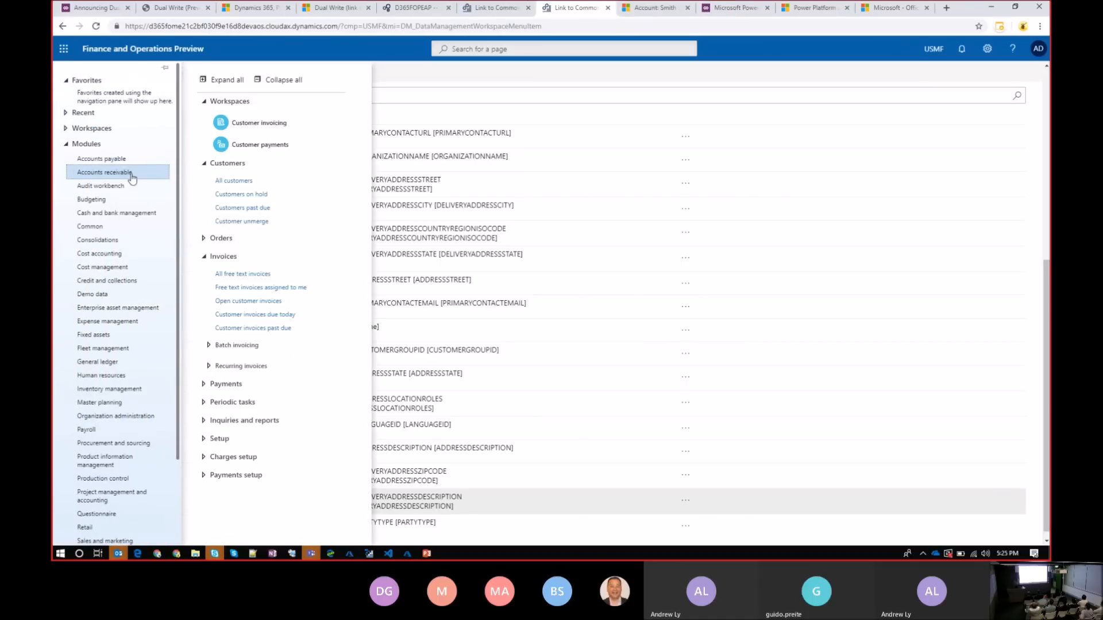
{"action": "left_click", "coordinate": [234, 185]}
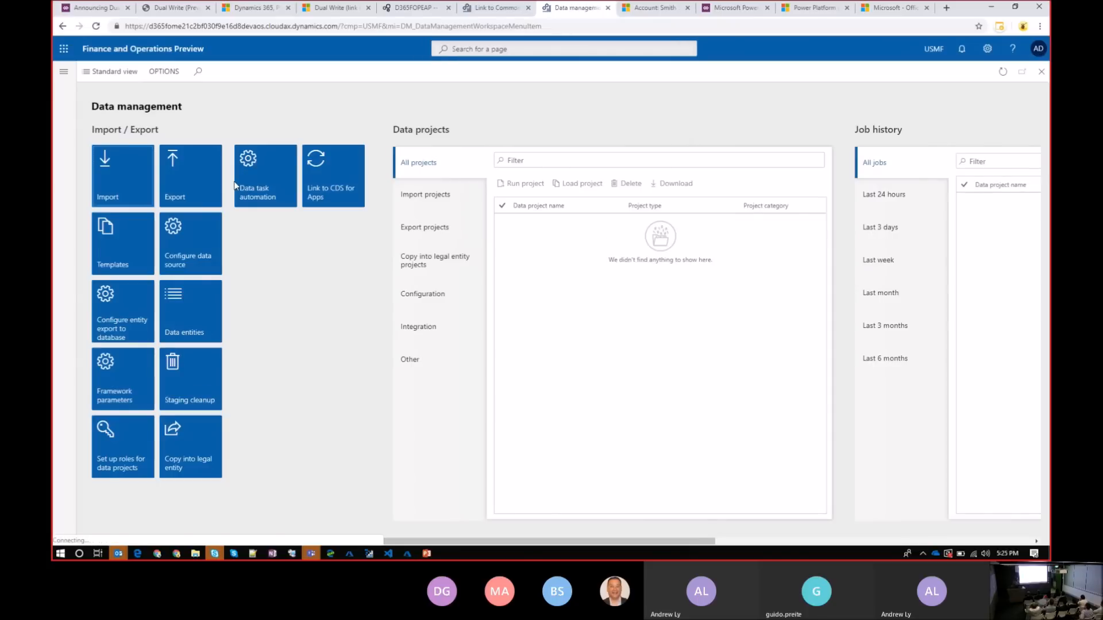
{"action": "left_click", "coordinate": [64, 71]}
{"action": "left_click", "coordinate": [154, 171]}
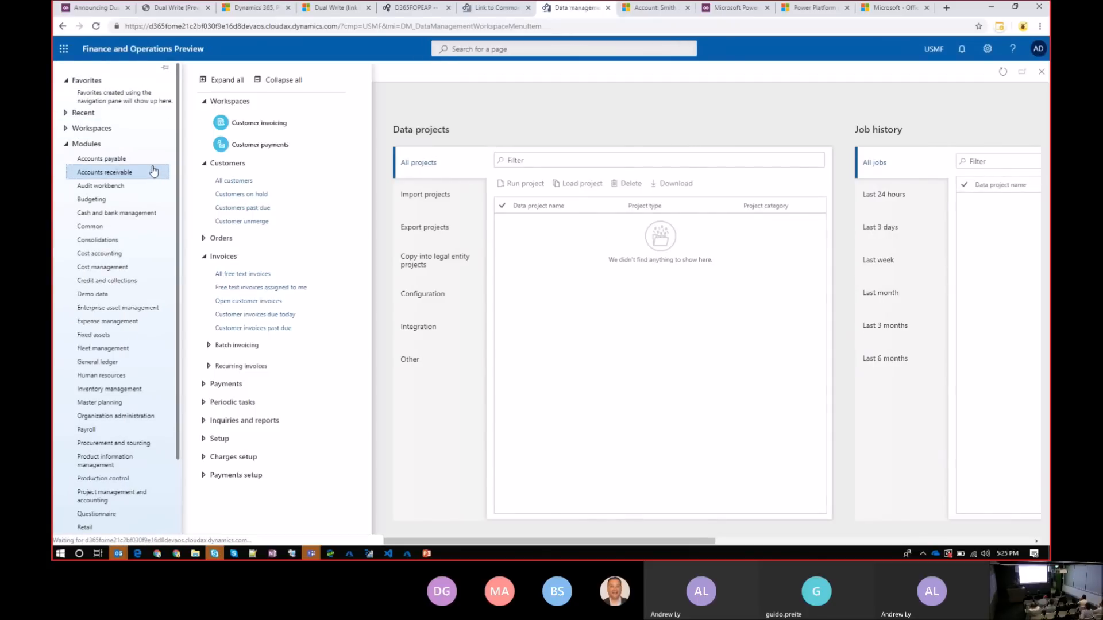
{"action": "left_click", "coordinate": [235, 194]}
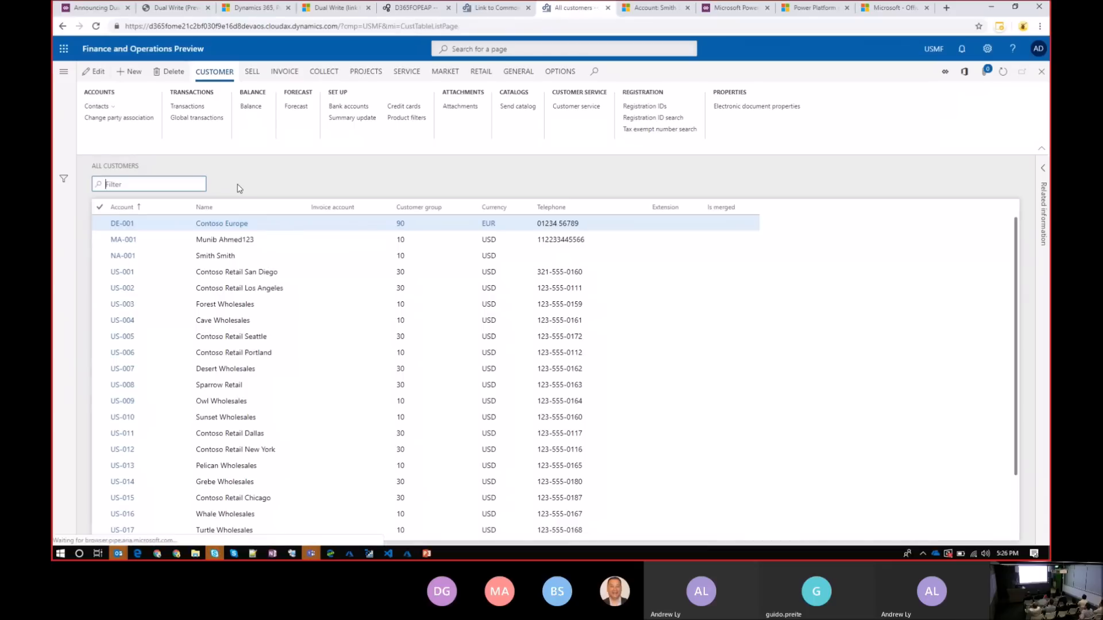
Start a new organization customer, entering its customer account number and the name User Group
{"action": "left_click", "coordinate": [128, 72]}
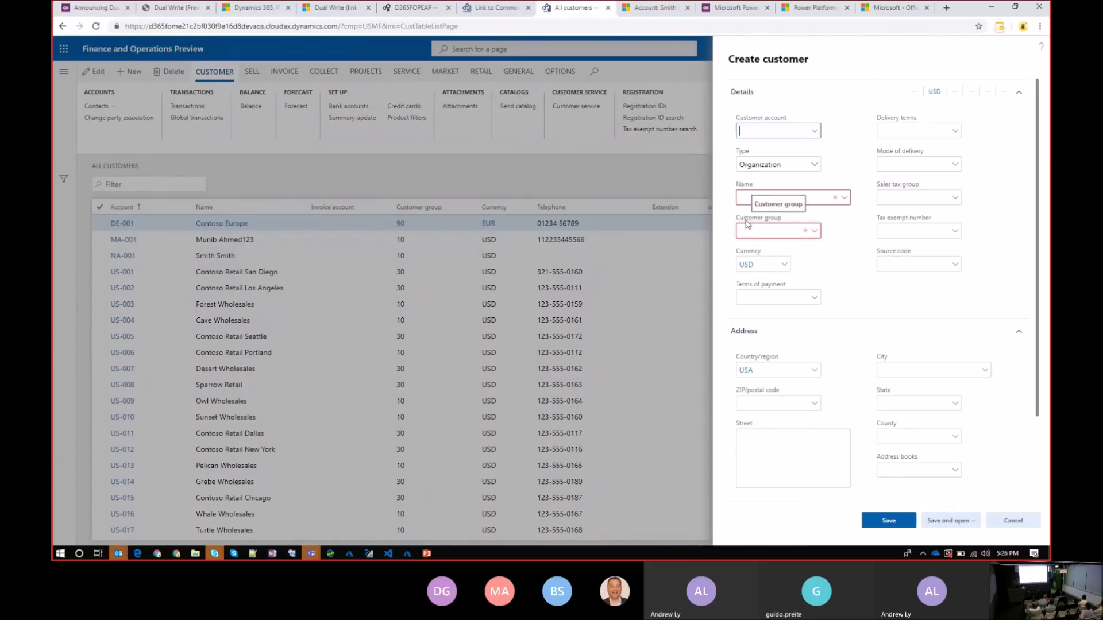
{"action": "type", "text": "UG-001"}
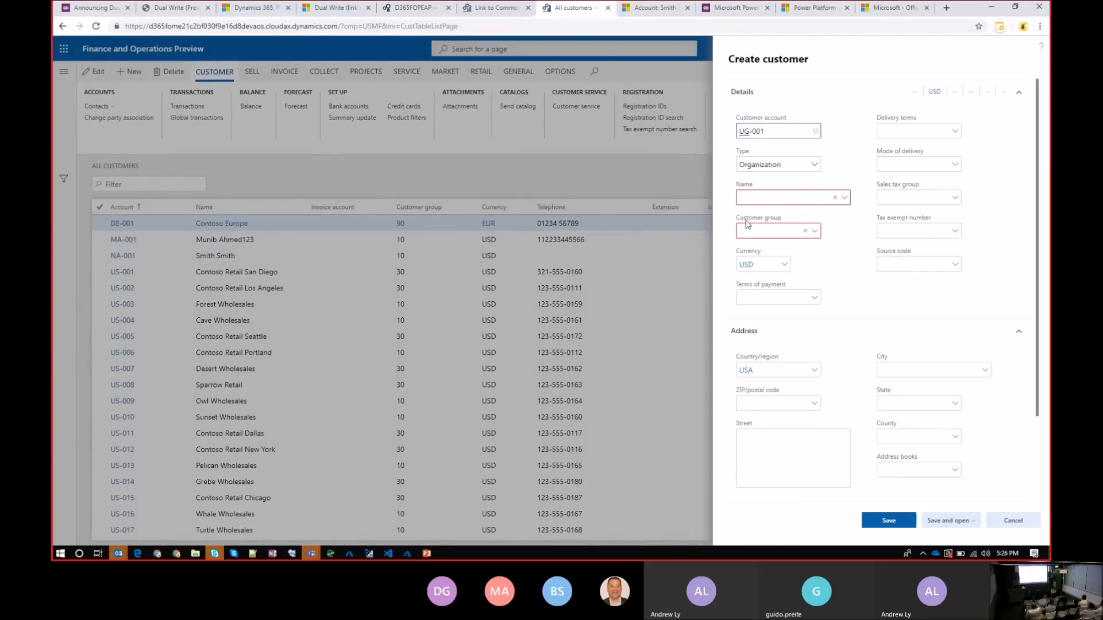
{"action": "left_click", "coordinate": [816, 196]}
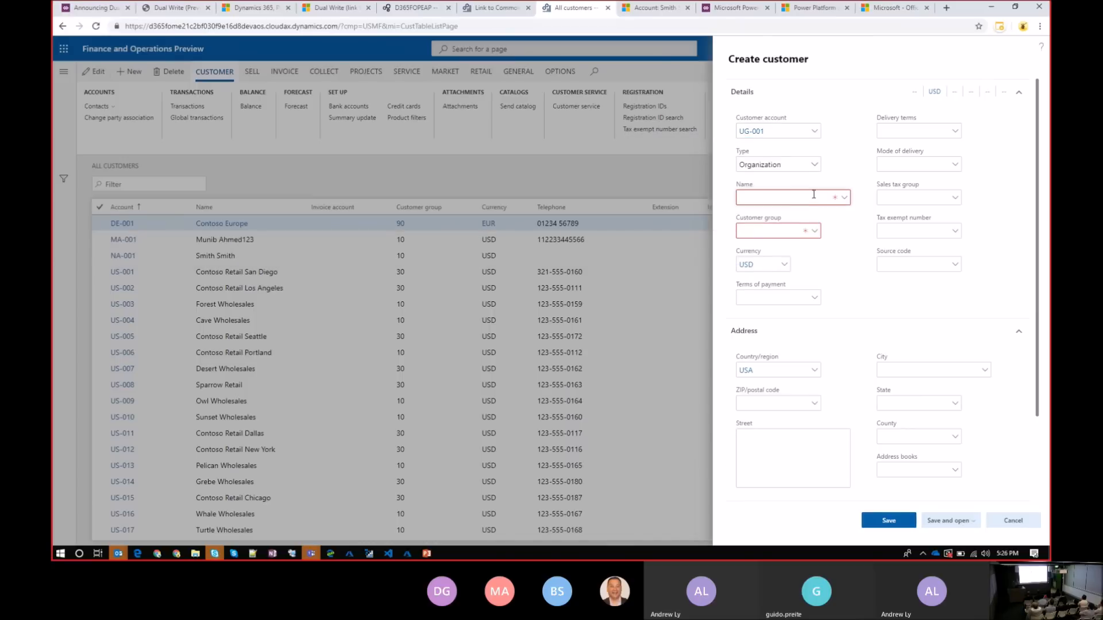
{"action": "type", "text": "User Group"}
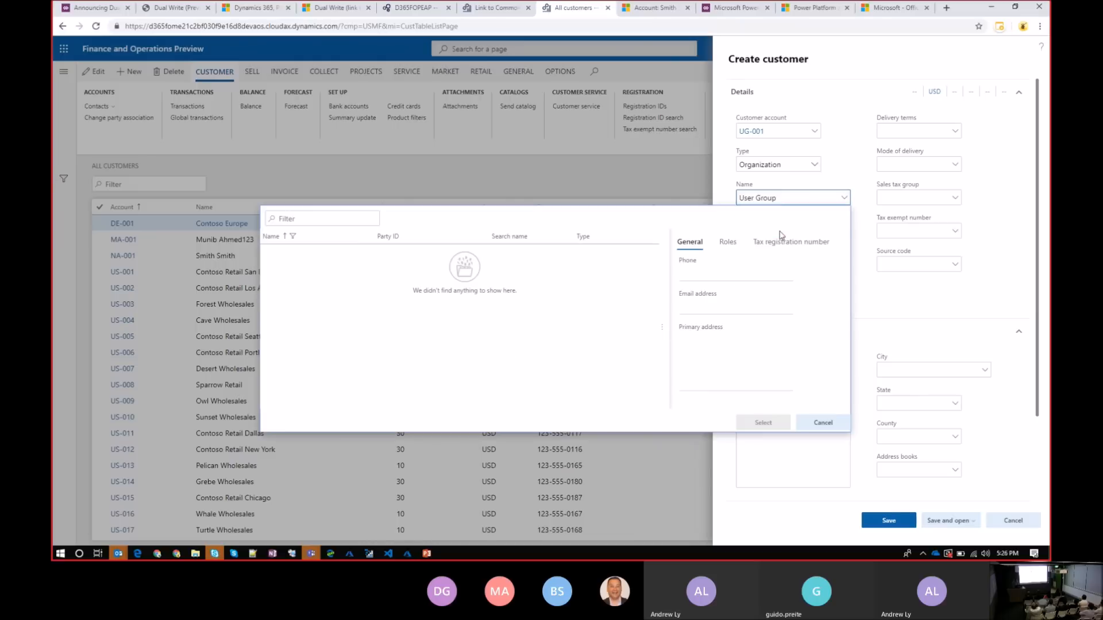
{"action": "left_click", "coordinate": [866, 266]}
Assign the new customer to customer group 10 (Wholesales customers), fill in its street address and save it
{"action": "left_click", "coordinate": [813, 236]}
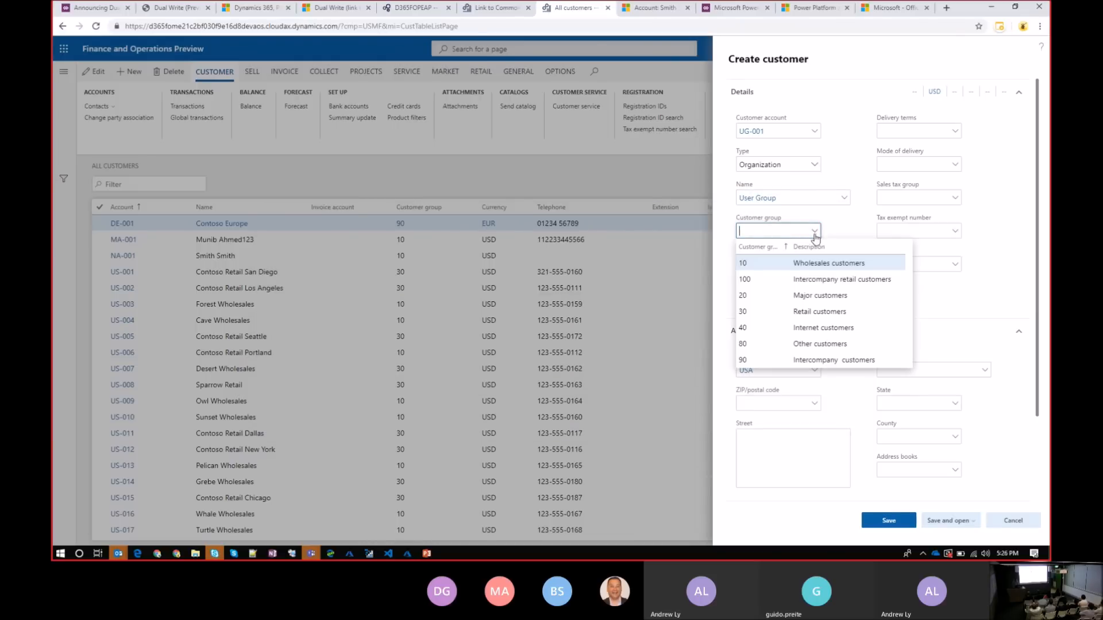
{"action": "left_click", "coordinate": [793, 264]}
{"action": "left_click", "coordinate": [785, 439]}
{"action": "type", "text": "190 "}
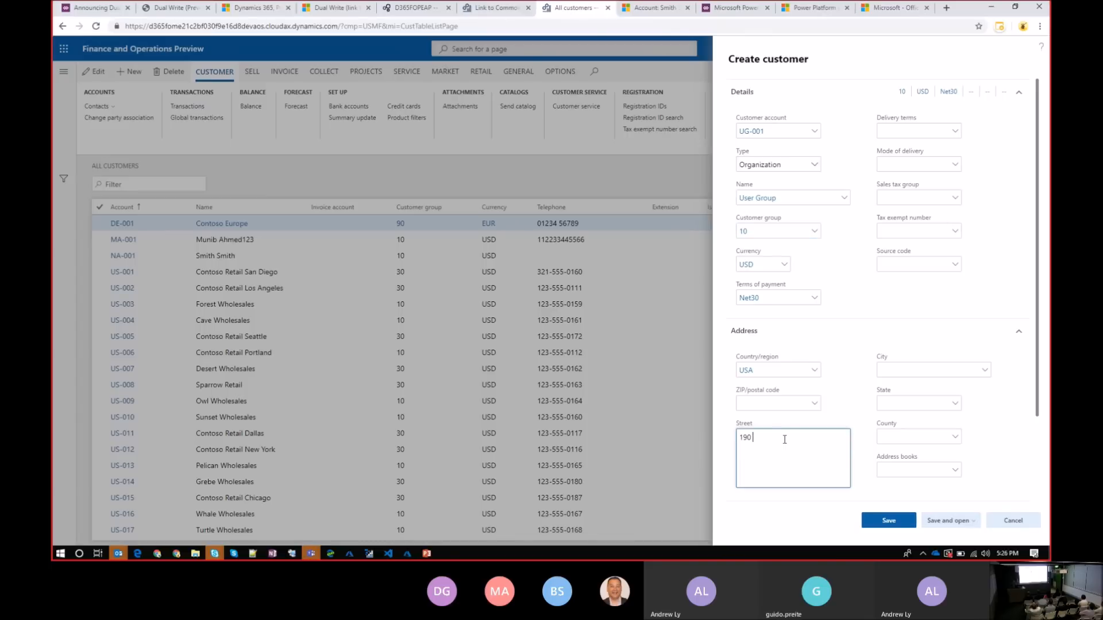
{"action": "type", "text": "My st"}
{"action": "left_click", "coordinate": [900, 522]}
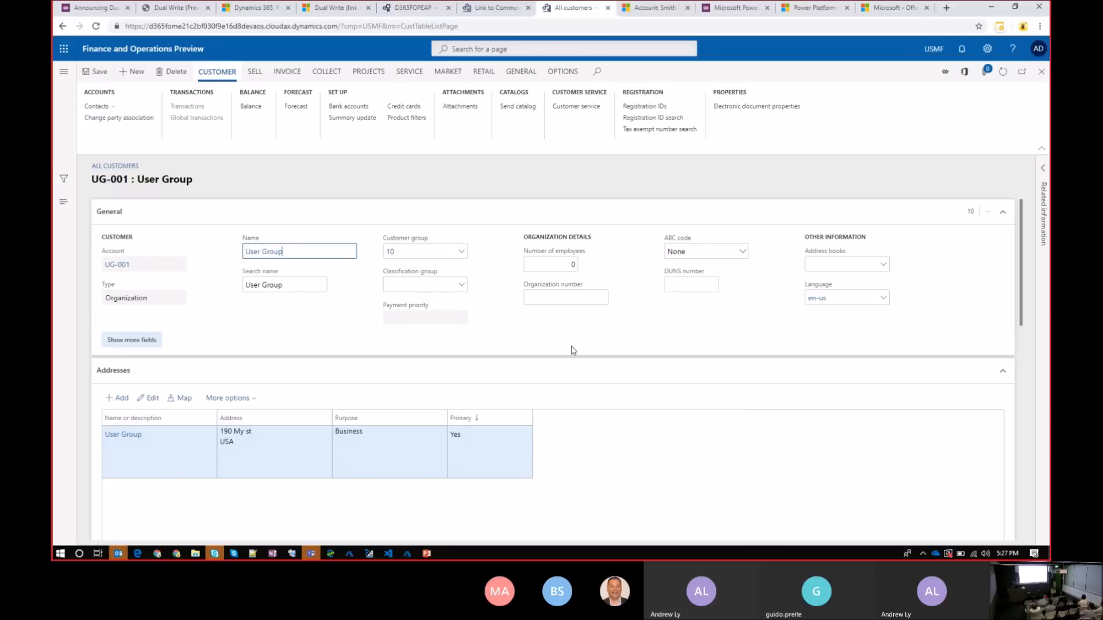
Switch to Dynamics 365 Sales, search the accounts for "User group" and open the User Group account
{"action": "left_click", "coordinate": [659, 16]}
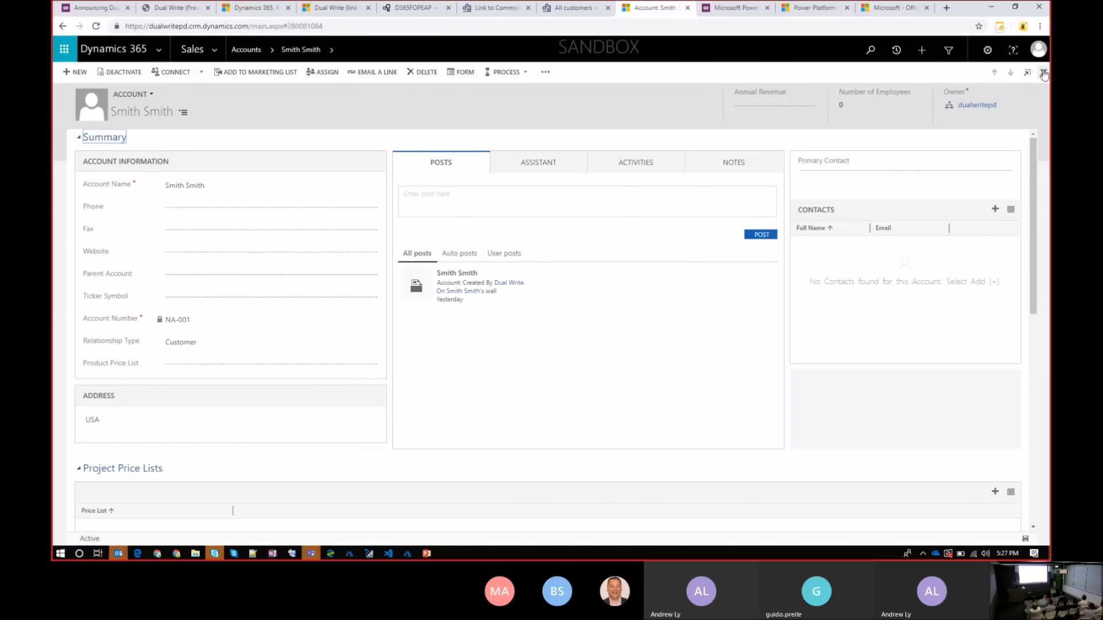
{"action": "left_click", "coordinate": [1043, 73]}
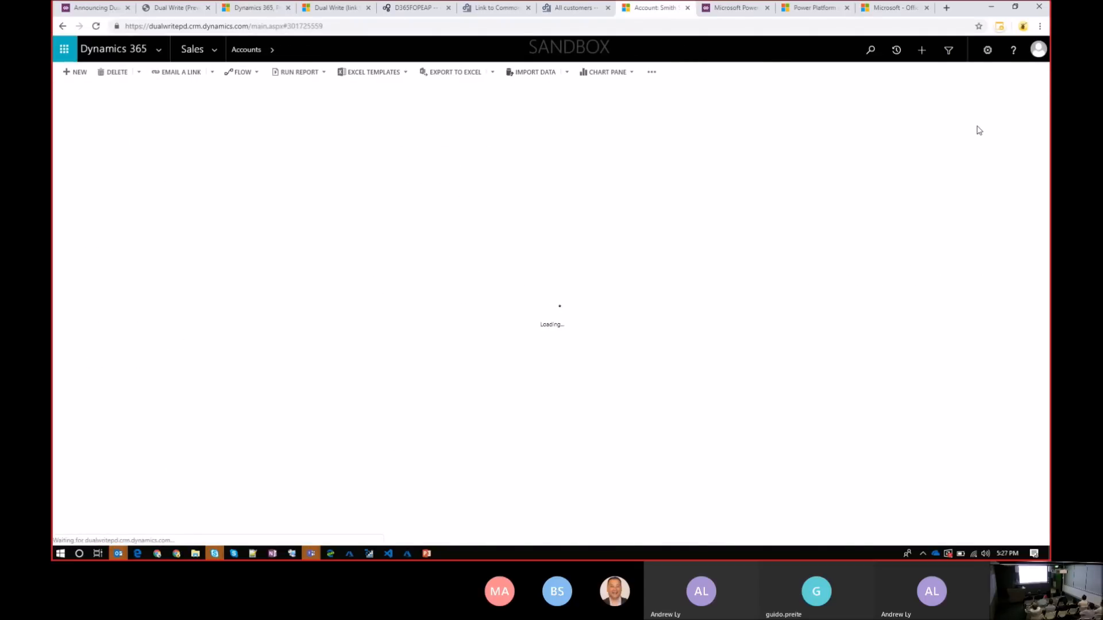
{"action": "left_click", "coordinate": [915, 101]}
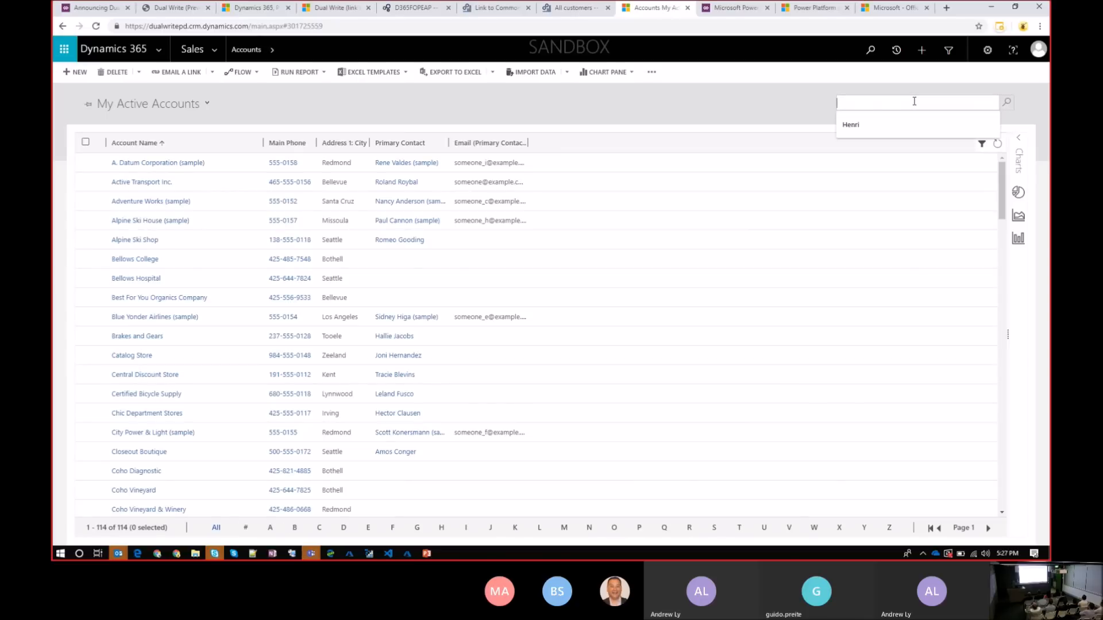
{"action": "type", "text": "User group"}
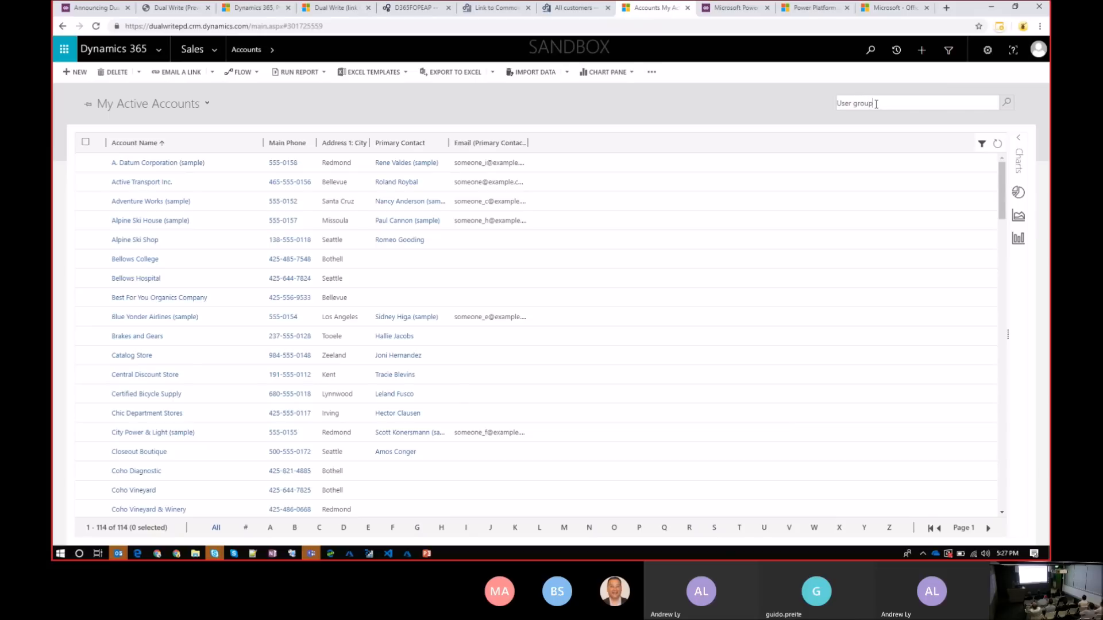
{"action": "key", "text": "Return"}
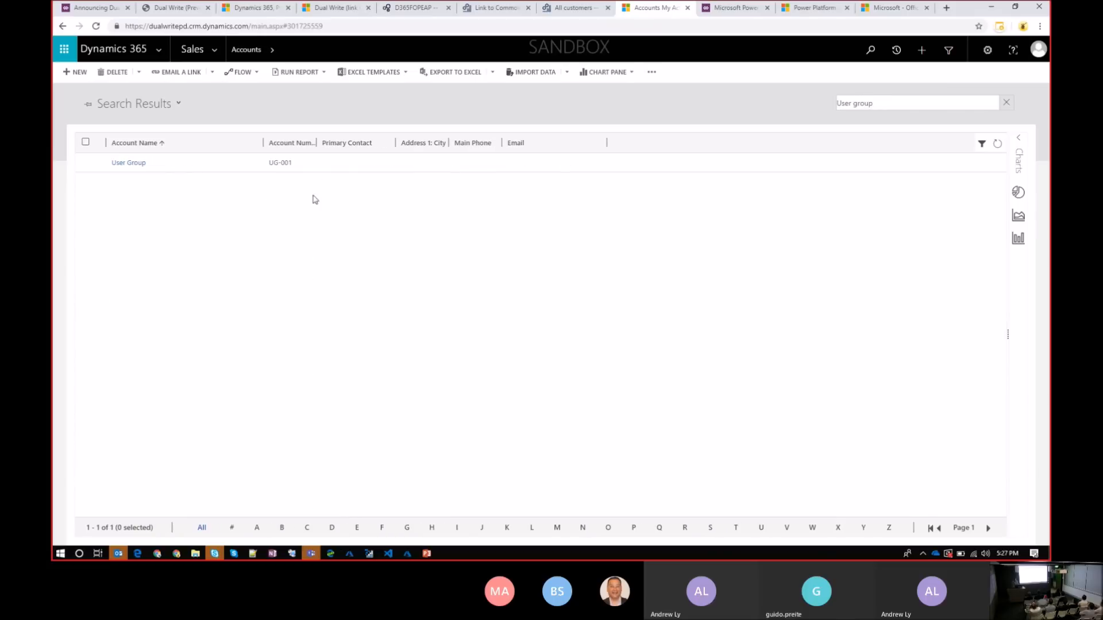
{"action": "left_click", "coordinate": [131, 163]}
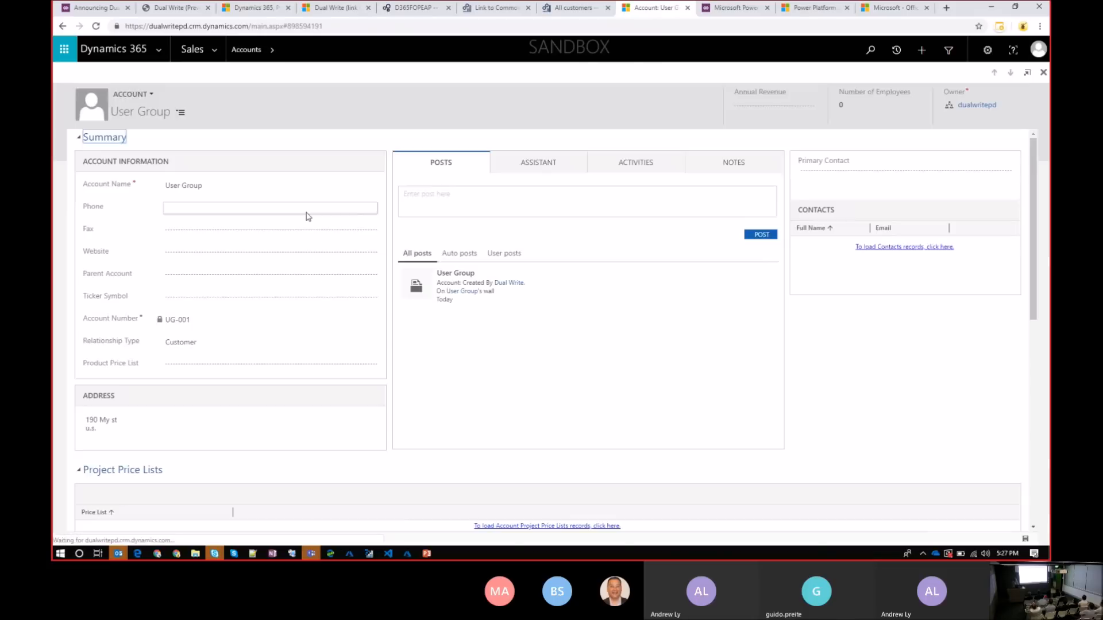
Fill in the phone number of the User Group account, check its address details and save the record
{"action": "left_click", "coordinate": [226, 209]}
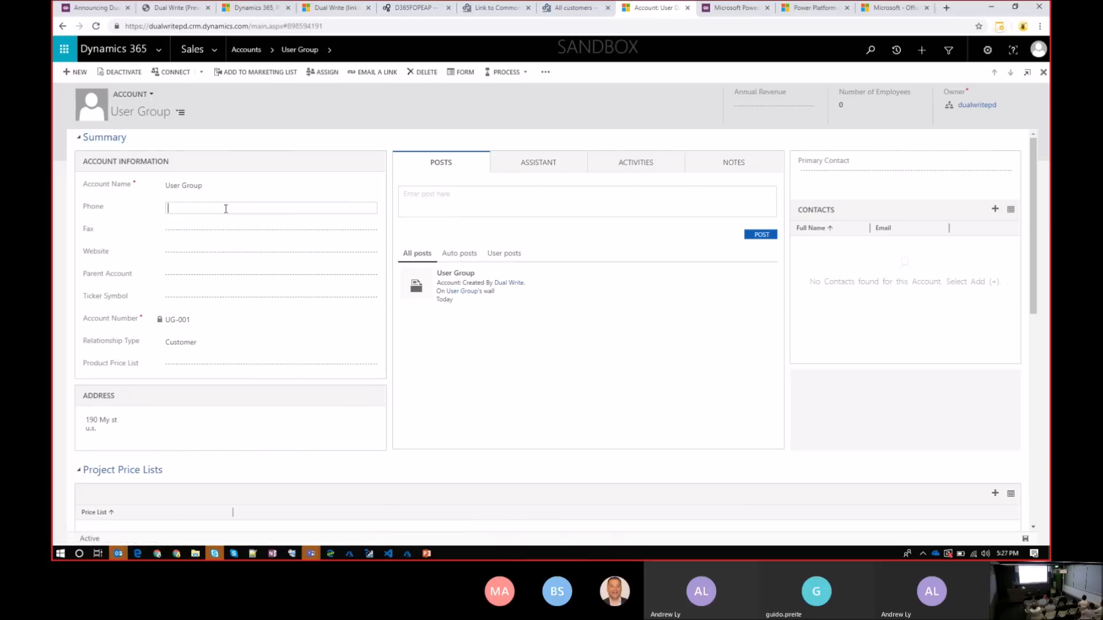
{"action": "type", "text": "99999999999"}
{"action": "left_click", "coordinate": [120, 430]}
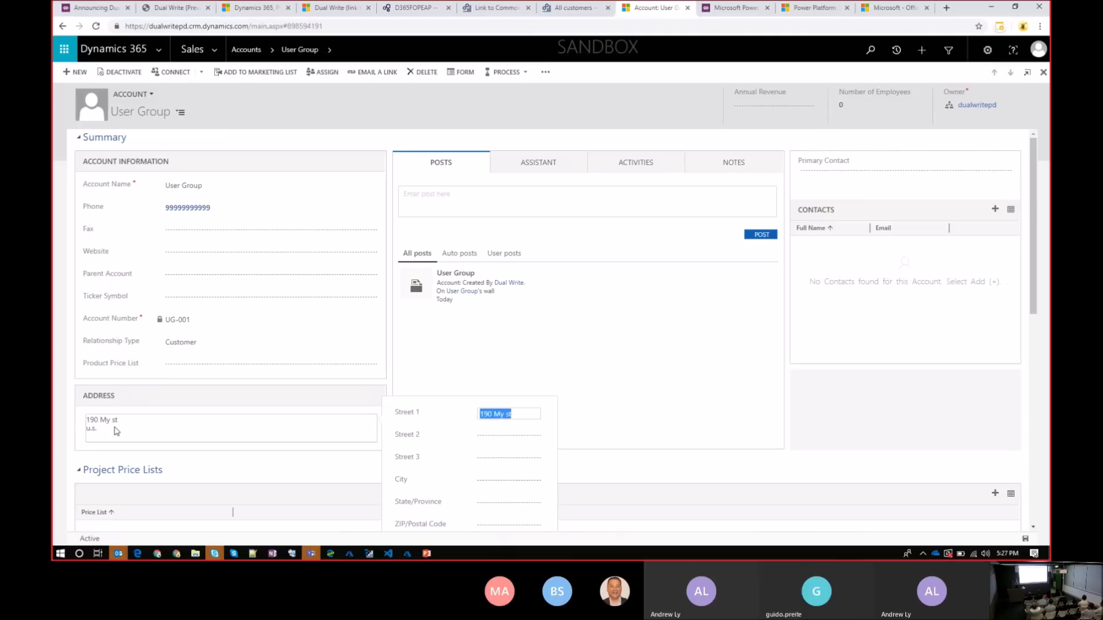
{"action": "left_click", "coordinate": [128, 426]}
{"action": "double_click", "coordinate": [90, 430]}
{"action": "left_click", "coordinate": [136, 419]}
{"action": "left_click", "coordinate": [116, 420]}
{"action": "left_click", "coordinate": [1025, 540]}
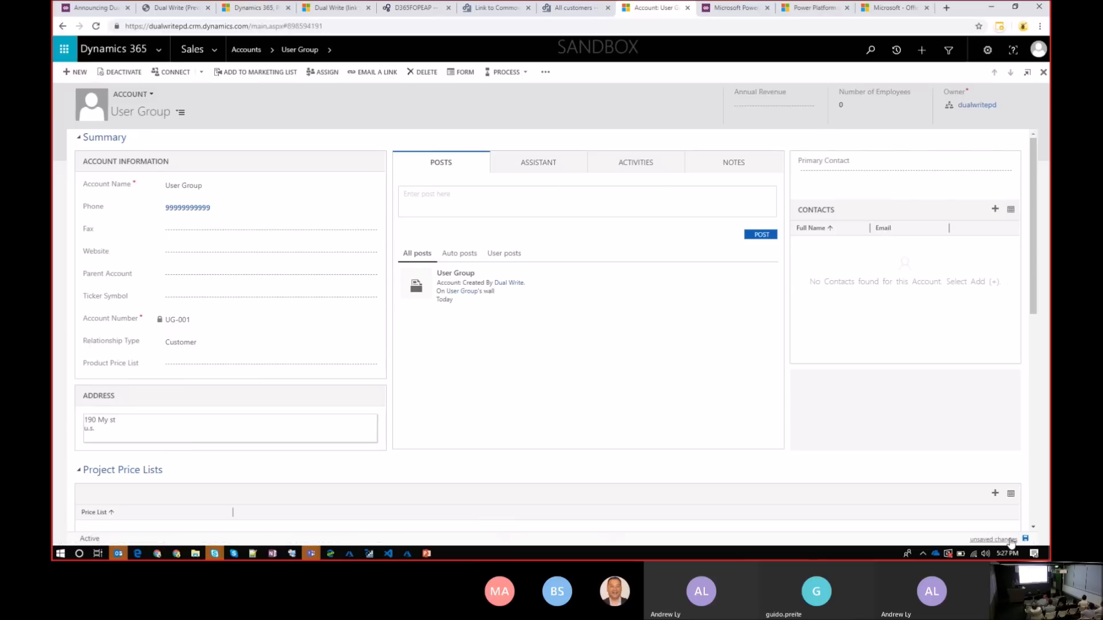
{"action": "left_click", "coordinate": [1026, 540]}
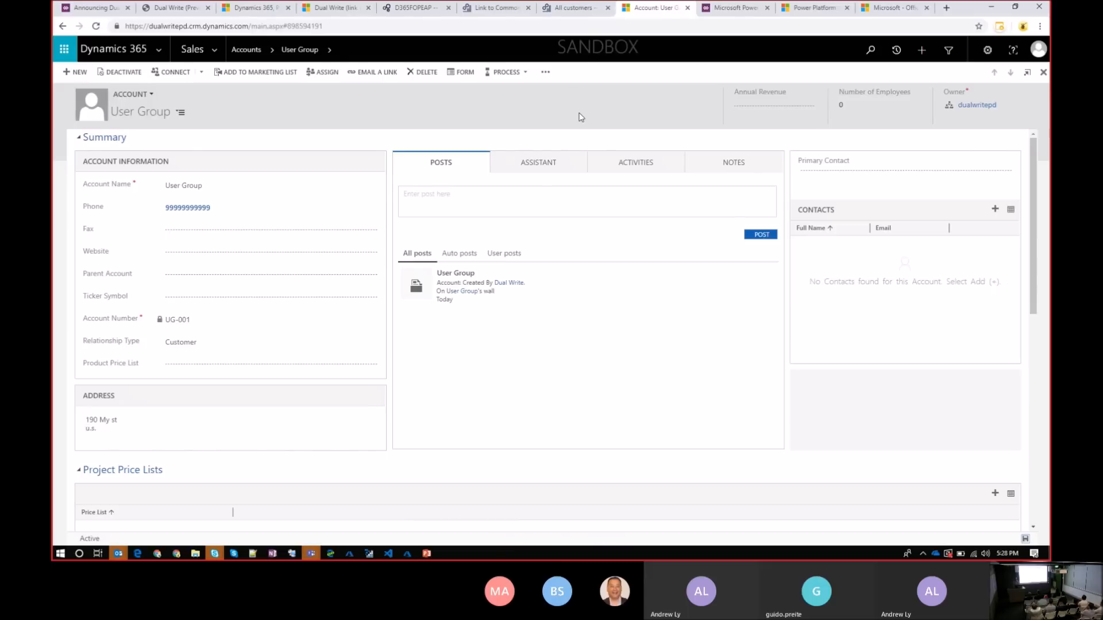
Switch back to Finance and Operations, refresh the User Group customer and check its contact information
{"action": "left_click", "coordinate": [574, 18]}
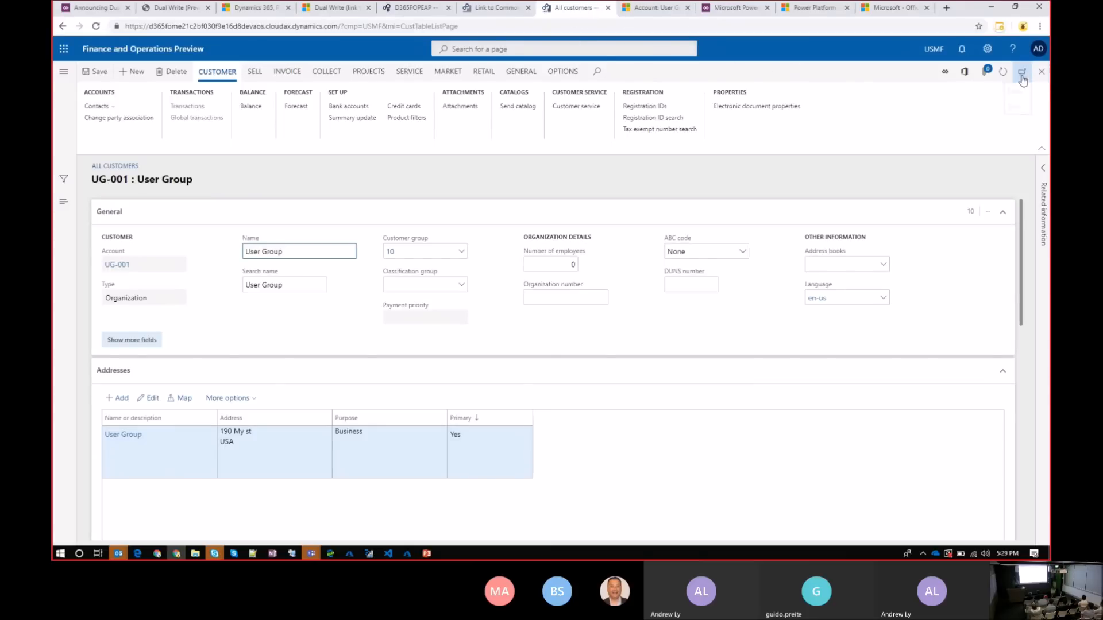
{"action": "left_click", "coordinate": [1005, 74]}
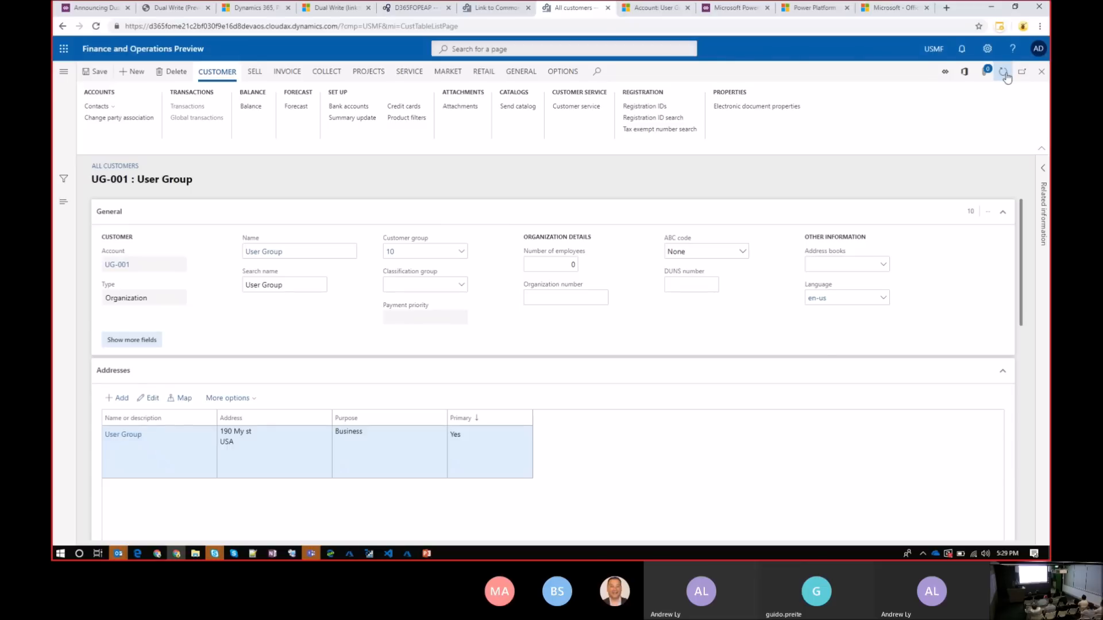
{"action": "left_click", "coordinate": [1003, 372]}
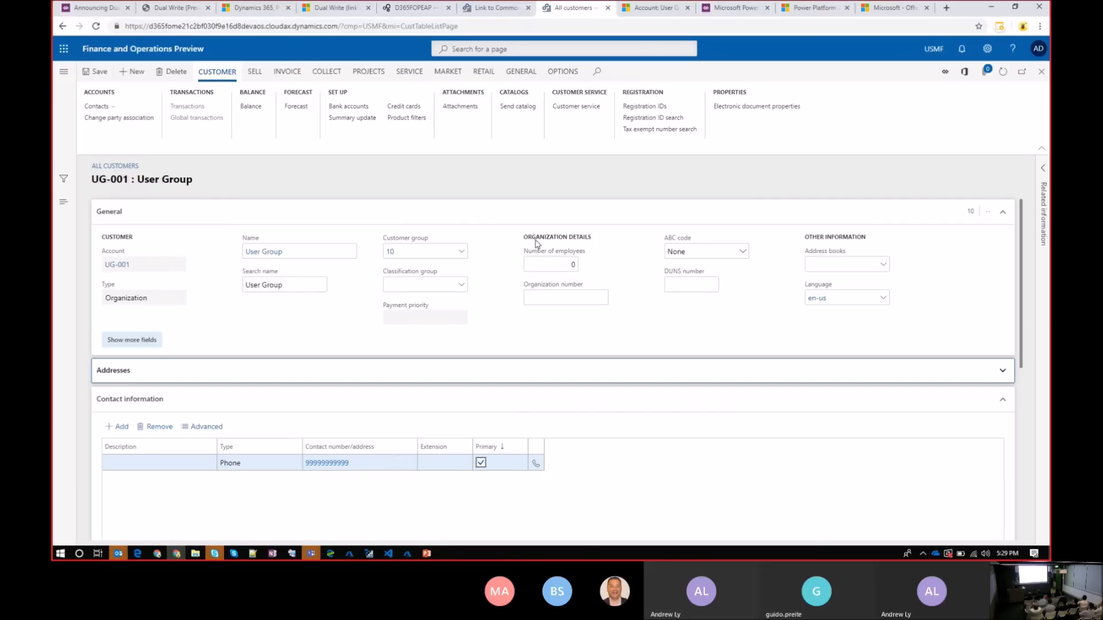
{"action": "left_click", "coordinate": [507, 6]}
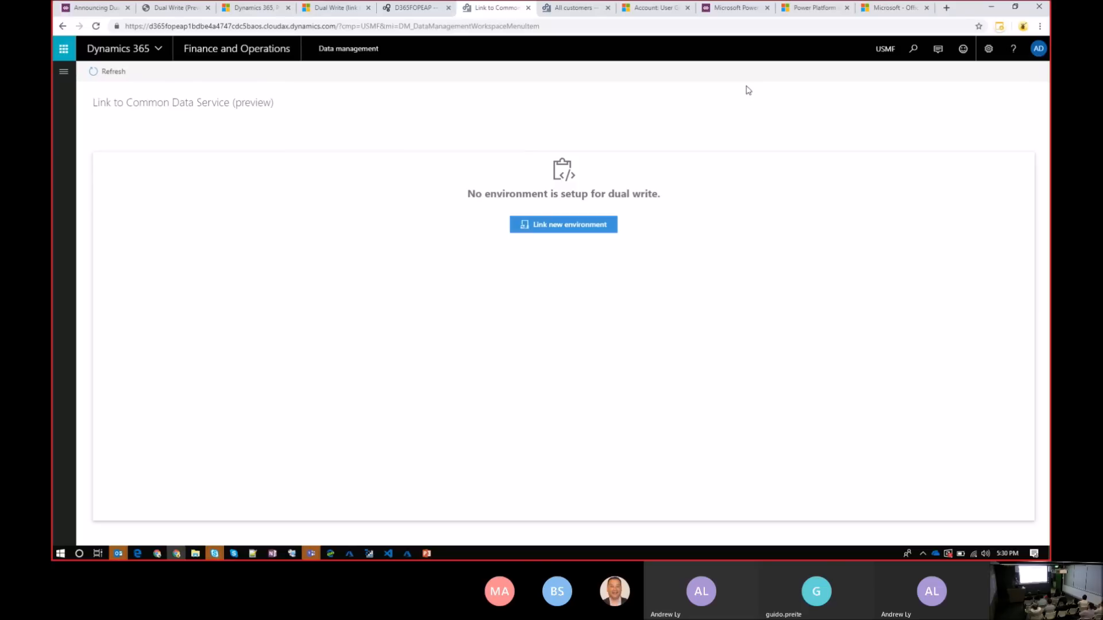
{"action": "left_click", "coordinate": [575, 8]}
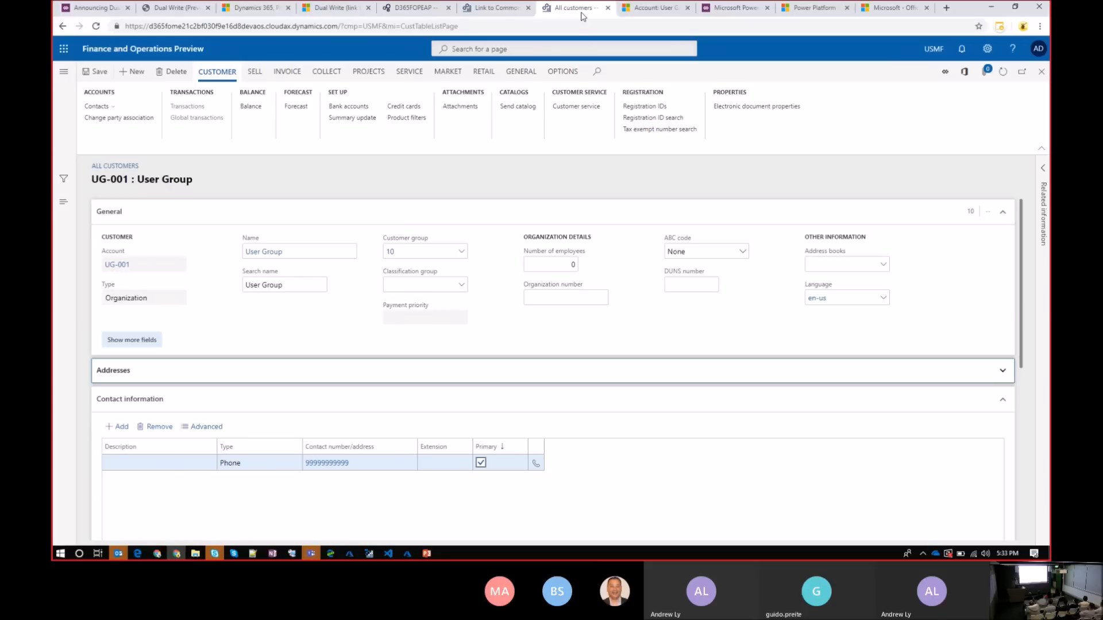
{"action": "mouse_move", "coordinate": [571, 3]}
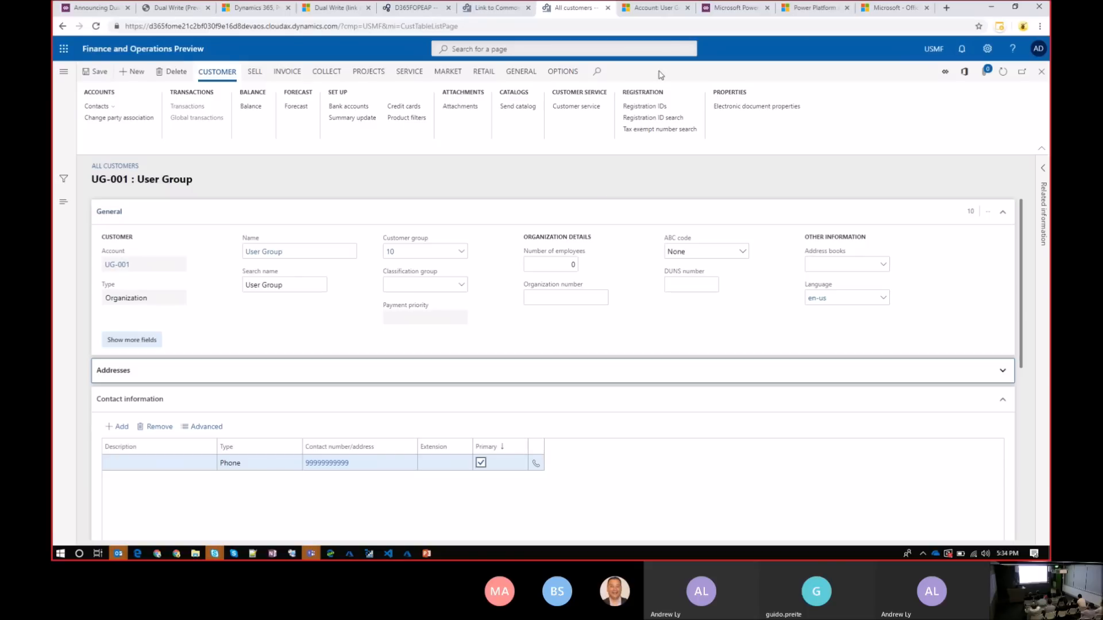
Switch to the PowerApps Admin center, open the DWM data integration project and examine its task and connections
{"action": "left_click", "coordinate": [733, 8]}
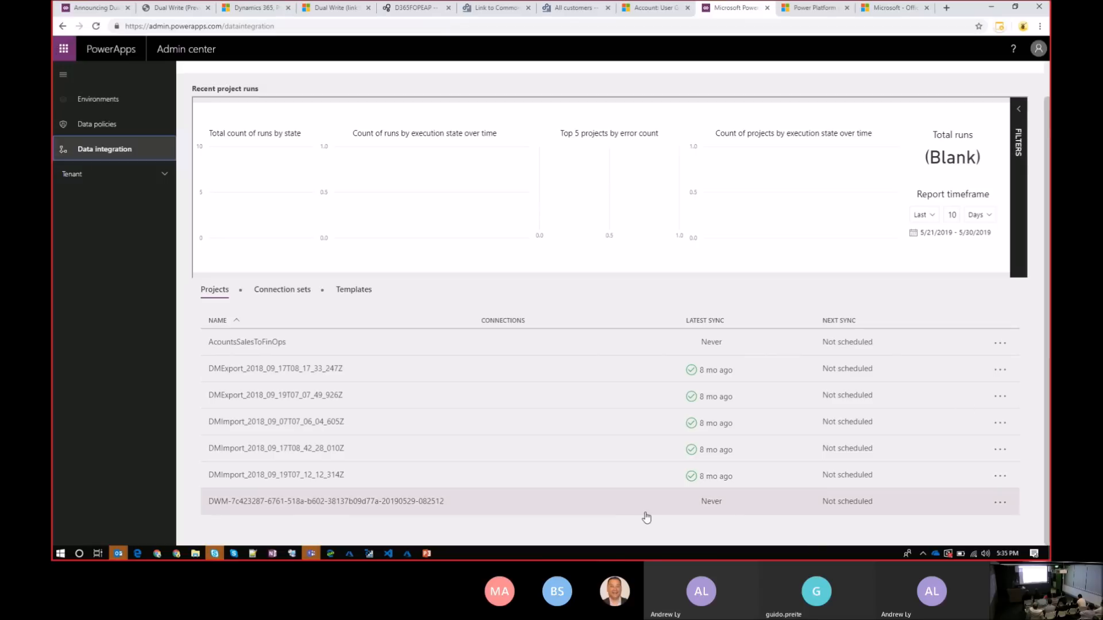
{"action": "left_click", "coordinate": [415, 502]}
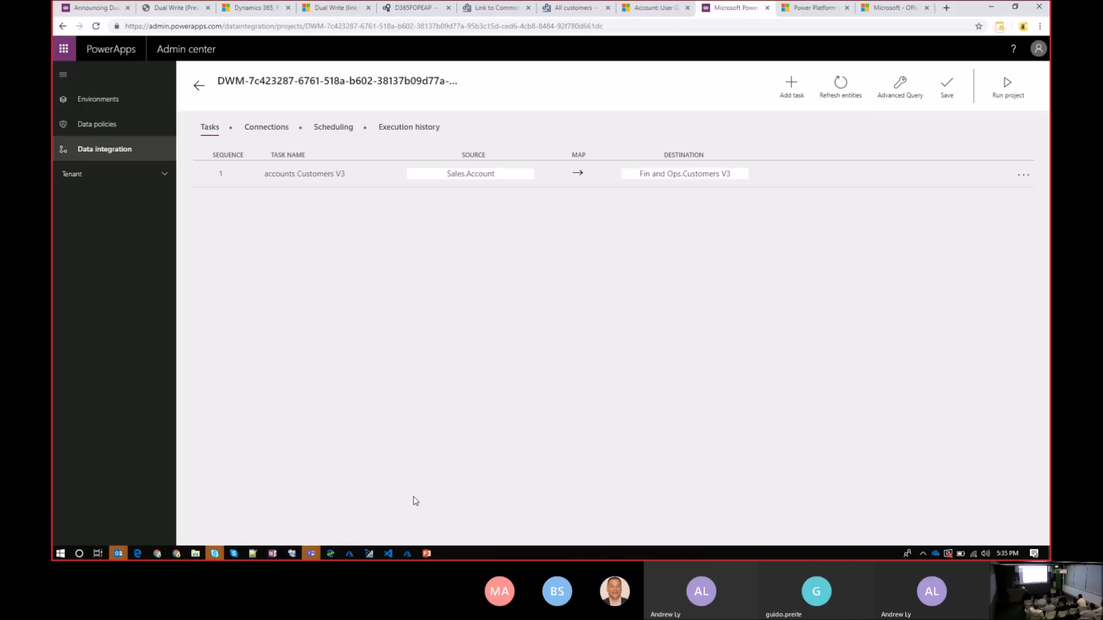
{"action": "left_click", "coordinate": [261, 132]}
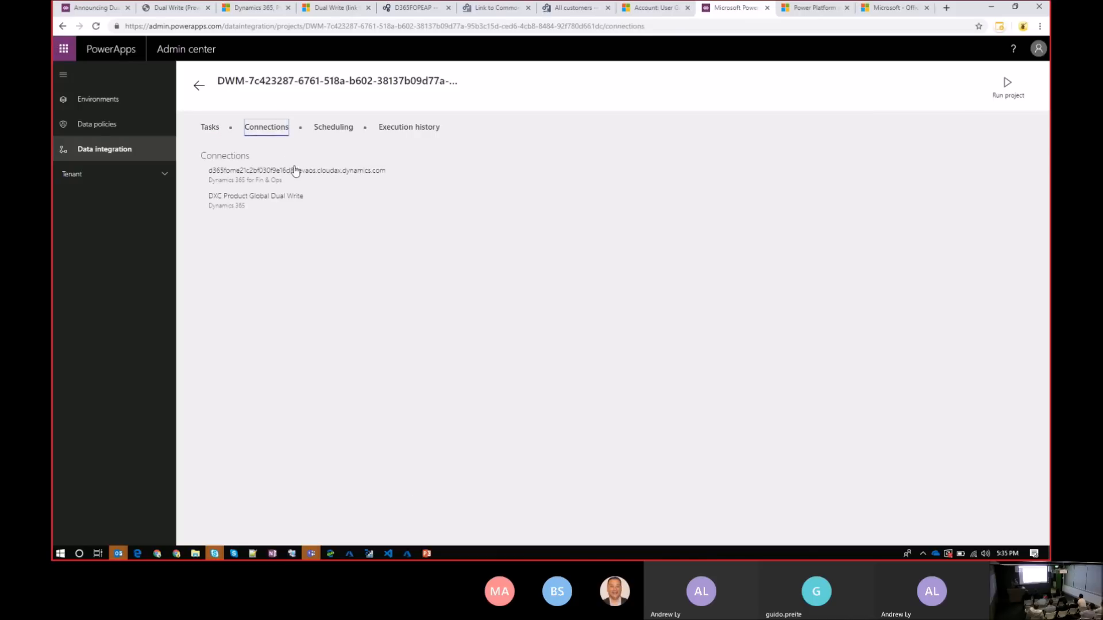
Examine the DWM project's accounts Customers V3 field mapping and its scheduling options, and return to the project list
{"action": "left_click", "coordinate": [208, 129]}
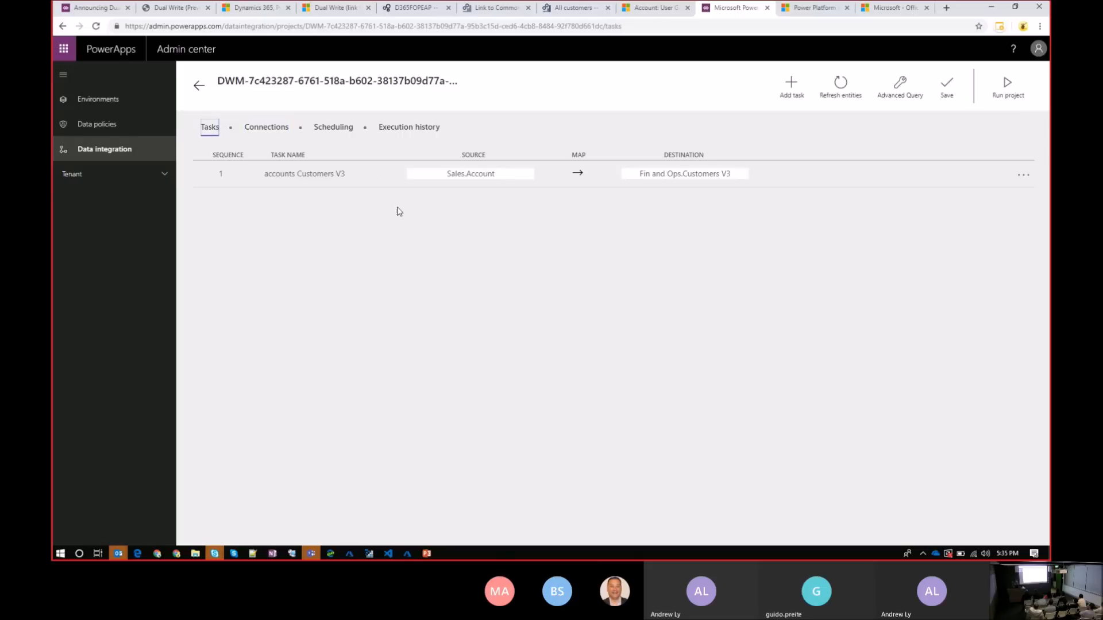
{"action": "left_click", "coordinate": [572, 178]}
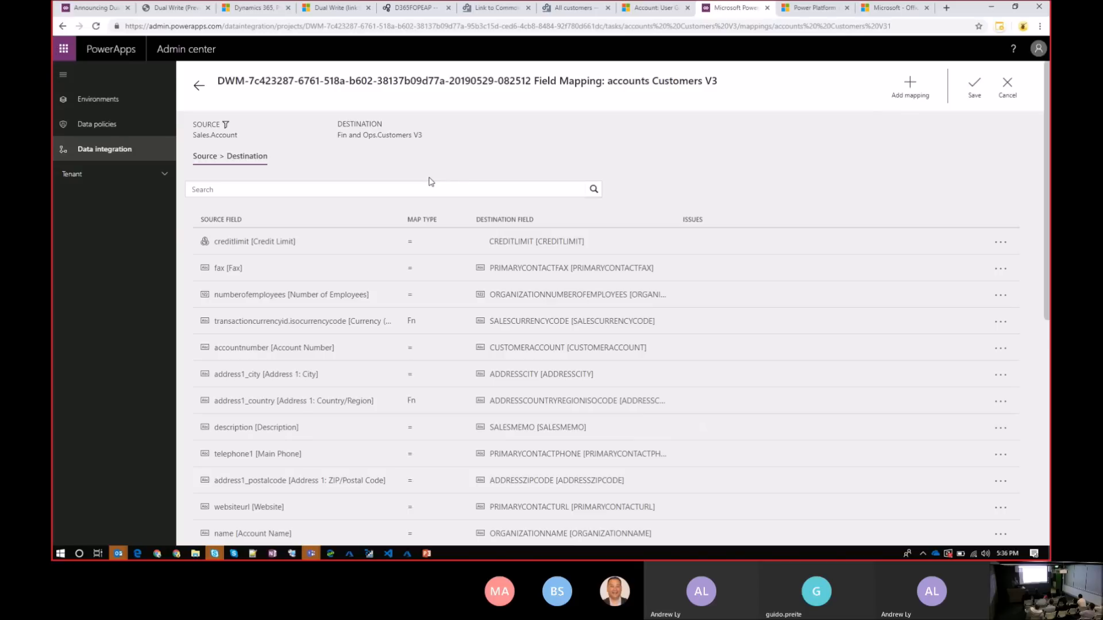
{"action": "left_click", "coordinate": [201, 90]}
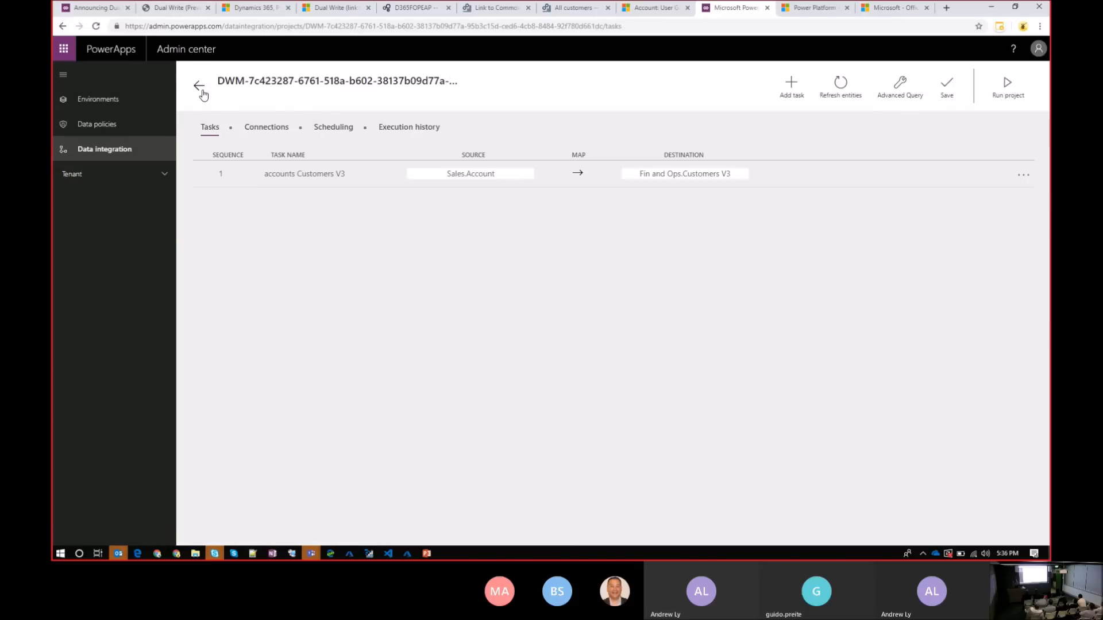
{"action": "left_click", "coordinate": [406, 133]}
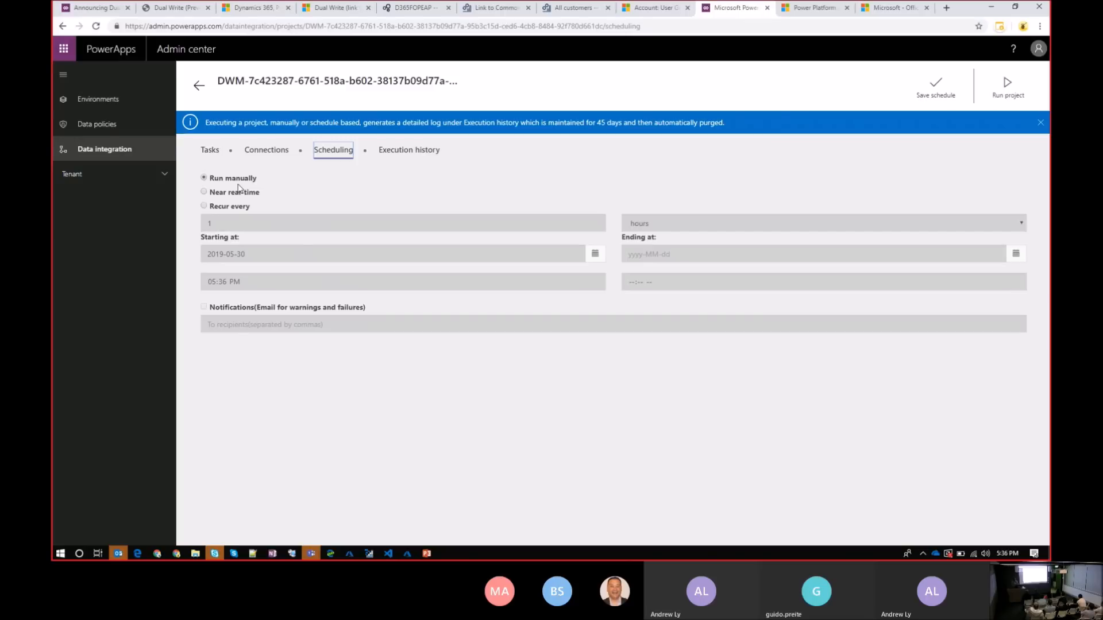
{"action": "left_click", "coordinate": [211, 150]}
{"action": "left_click", "coordinate": [200, 86]}
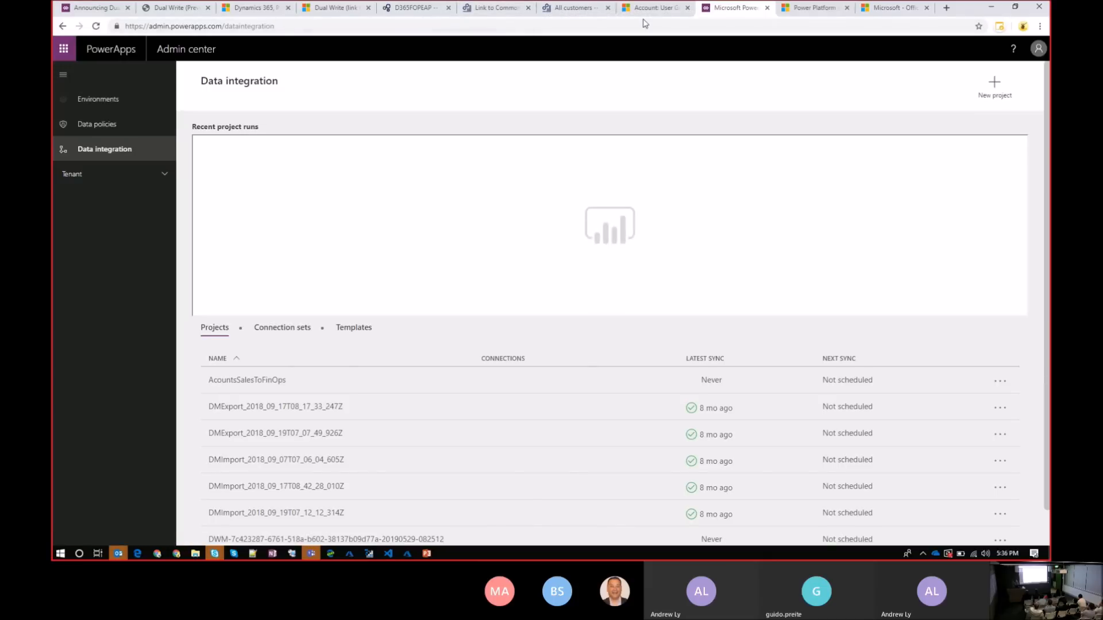
View data integration in the Power Platform admin center, return to the PowerApps Admin center and look through the new project templates without creating one
{"action": "left_click", "coordinate": [813, 8]}
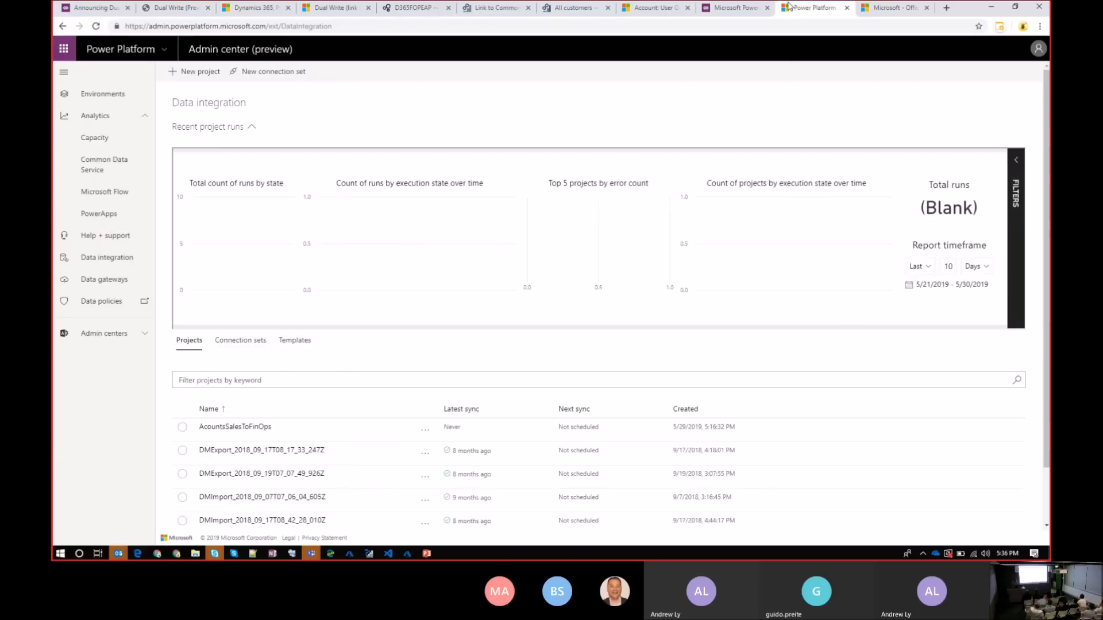
{"action": "left_click", "coordinate": [731, 8]}
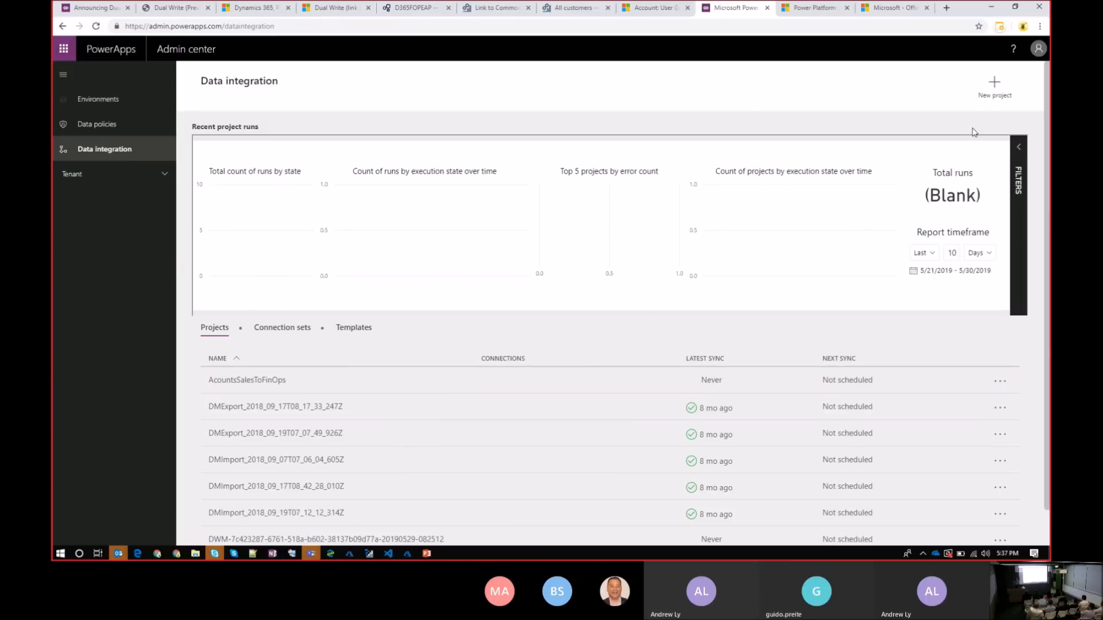
{"action": "left_click", "coordinate": [998, 100]}
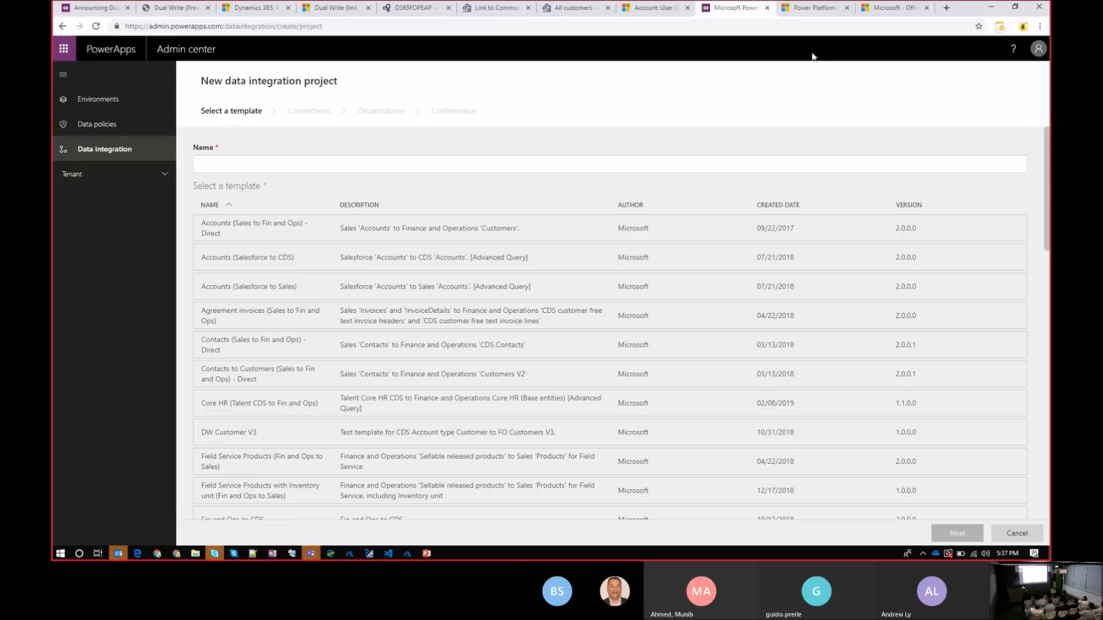
{"action": "left_click", "coordinate": [1017, 535]}
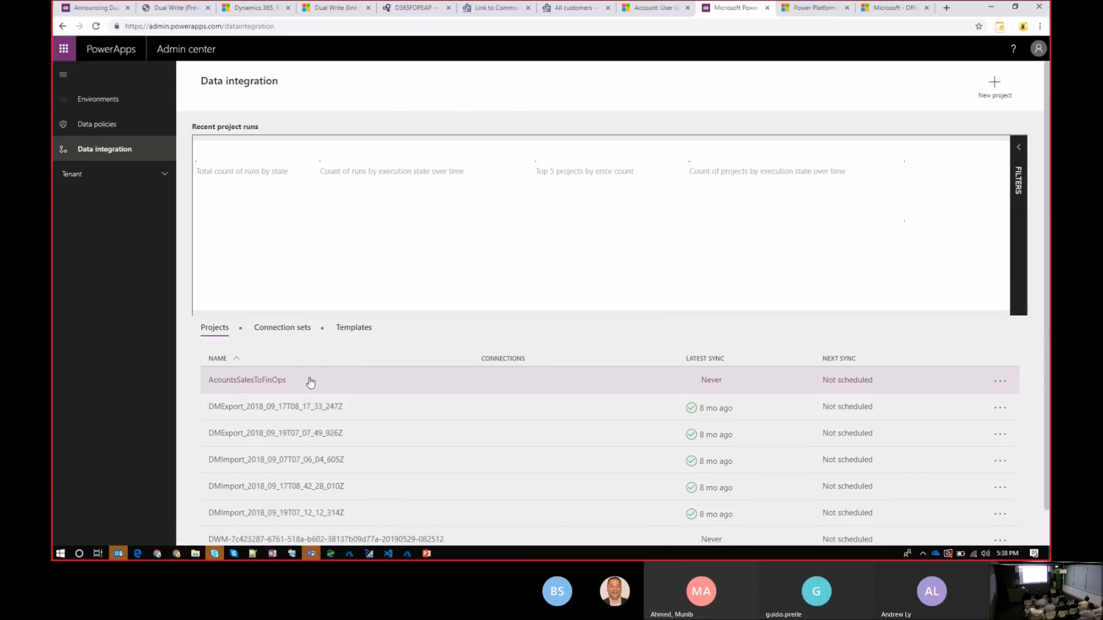
Open the AcountsSalesToFinOps project and check its scheduling options, execution history and tasks
{"action": "left_click", "coordinate": [310, 382]}
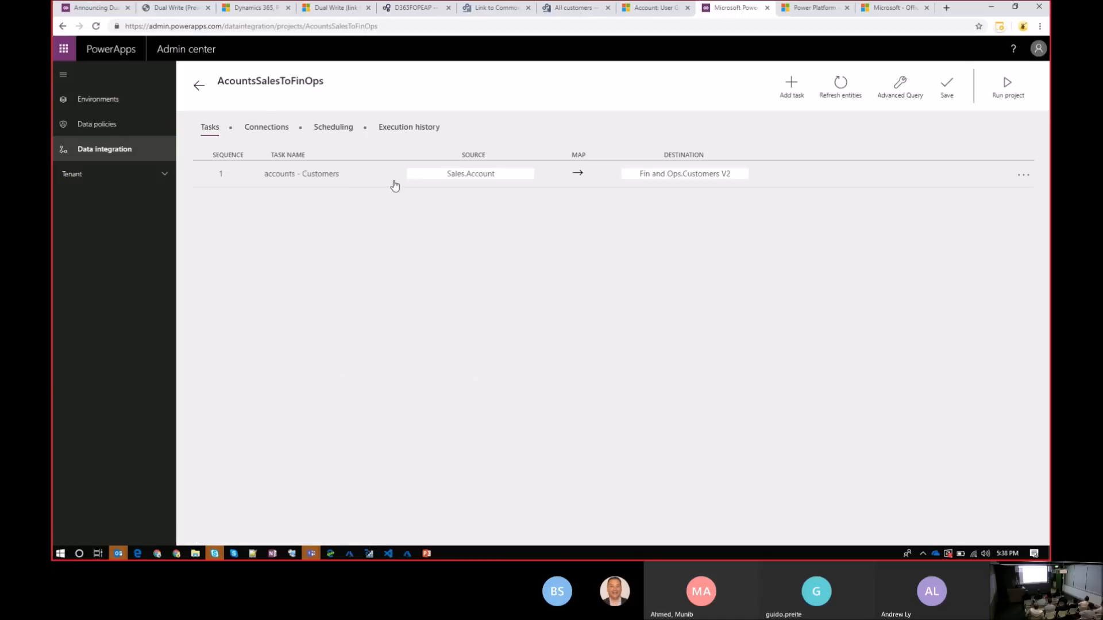
{"action": "left_click", "coordinate": [338, 130]}
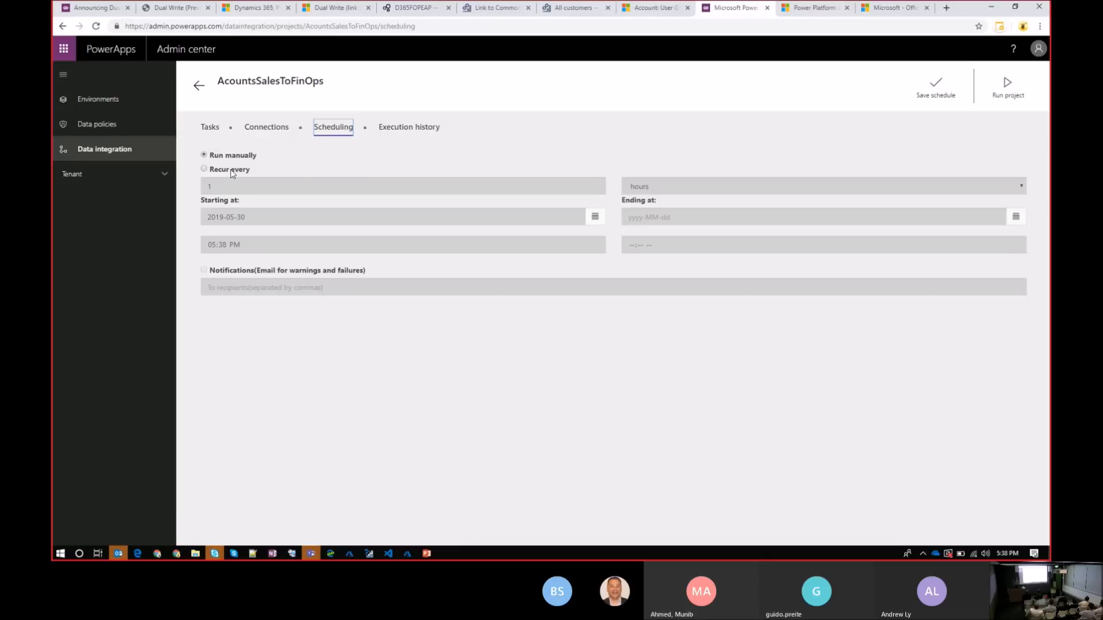
{"action": "left_click", "coordinate": [407, 128]}
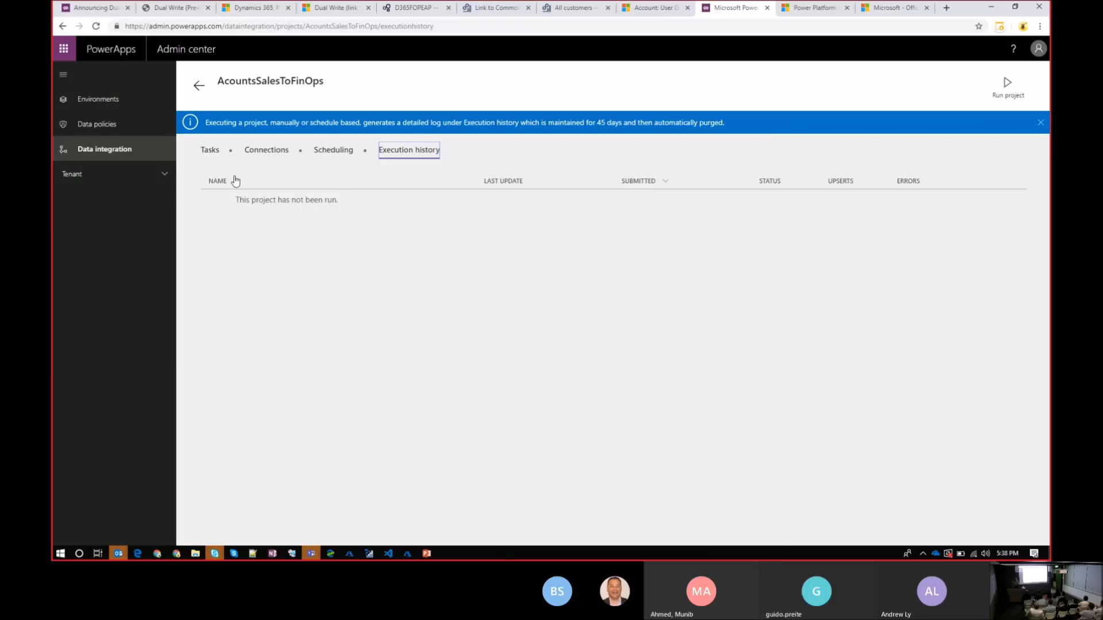
{"action": "left_click", "coordinate": [218, 156]}
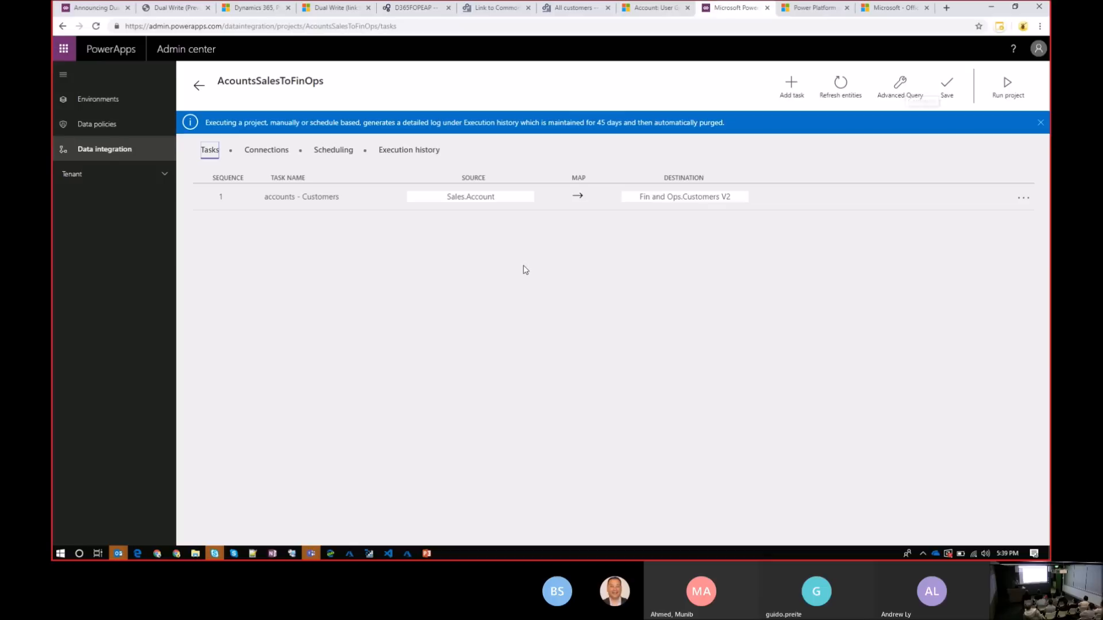
Open Advanced Query and Filtering from the accounts - Customers mapping, inspect the column management and accountid filter options, and cancel
{"action": "left_click", "coordinate": [587, 198]}
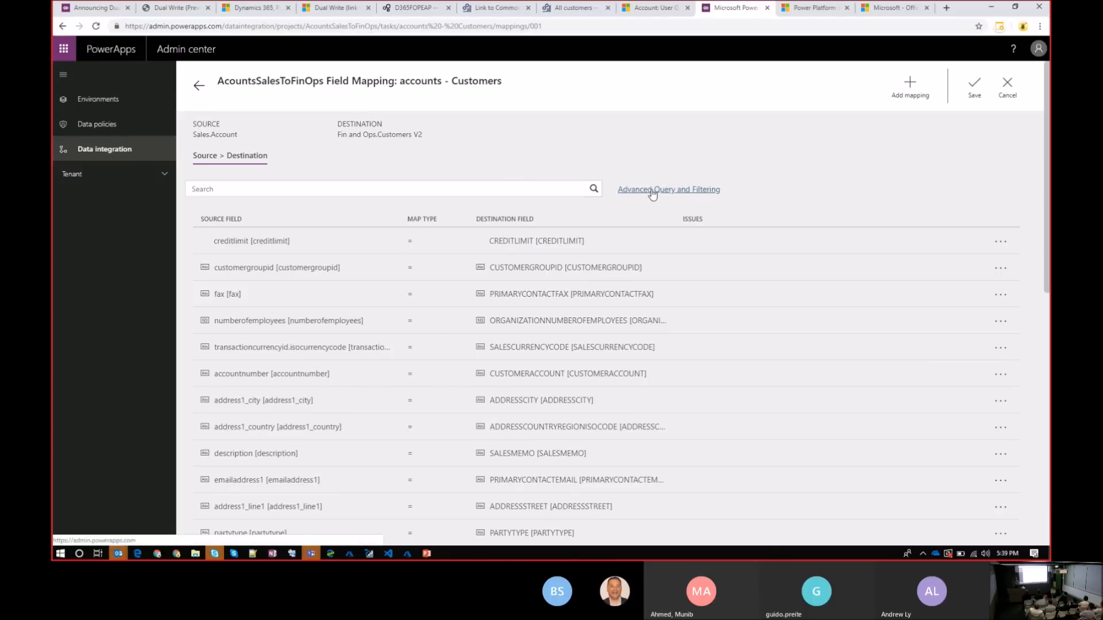
{"action": "left_click", "coordinate": [653, 190]}
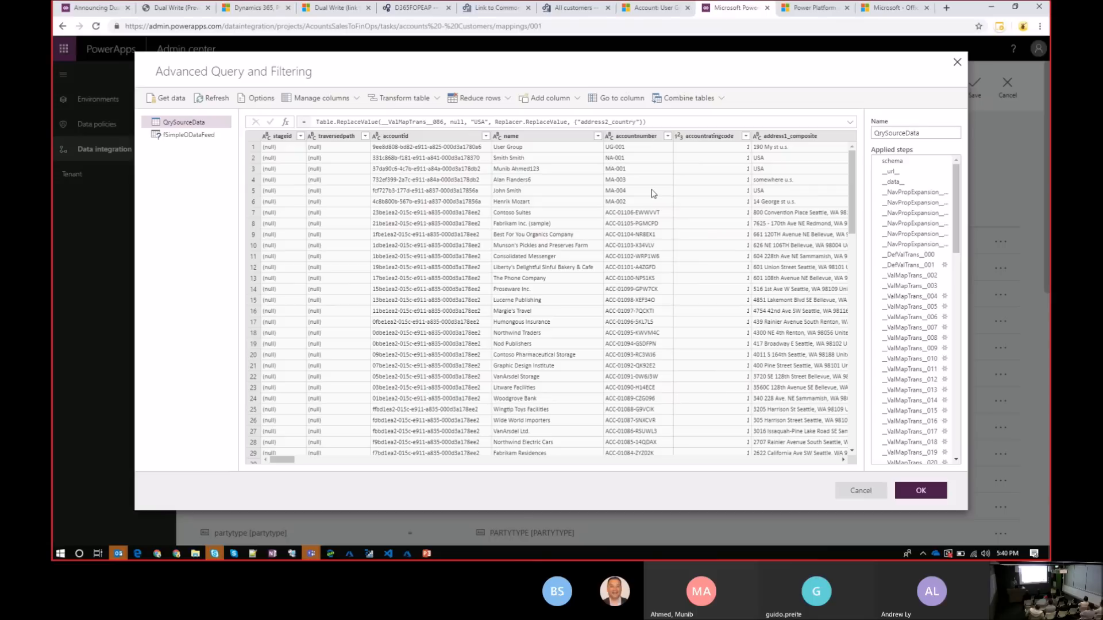
{"action": "left_click", "coordinate": [555, 177]}
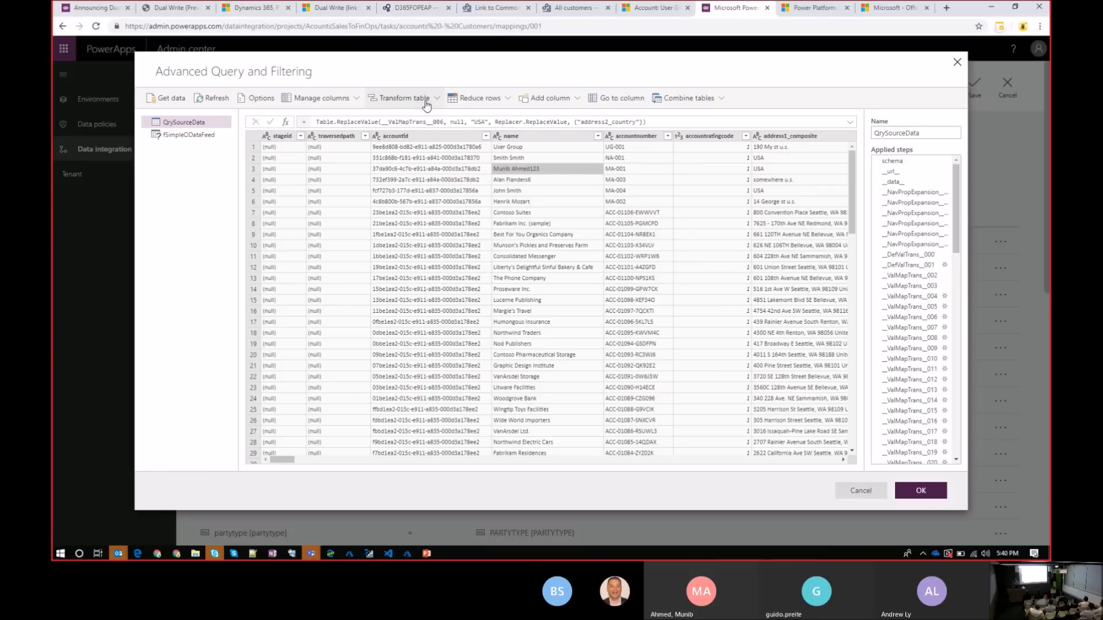
{"action": "left_click", "coordinate": [345, 99]}
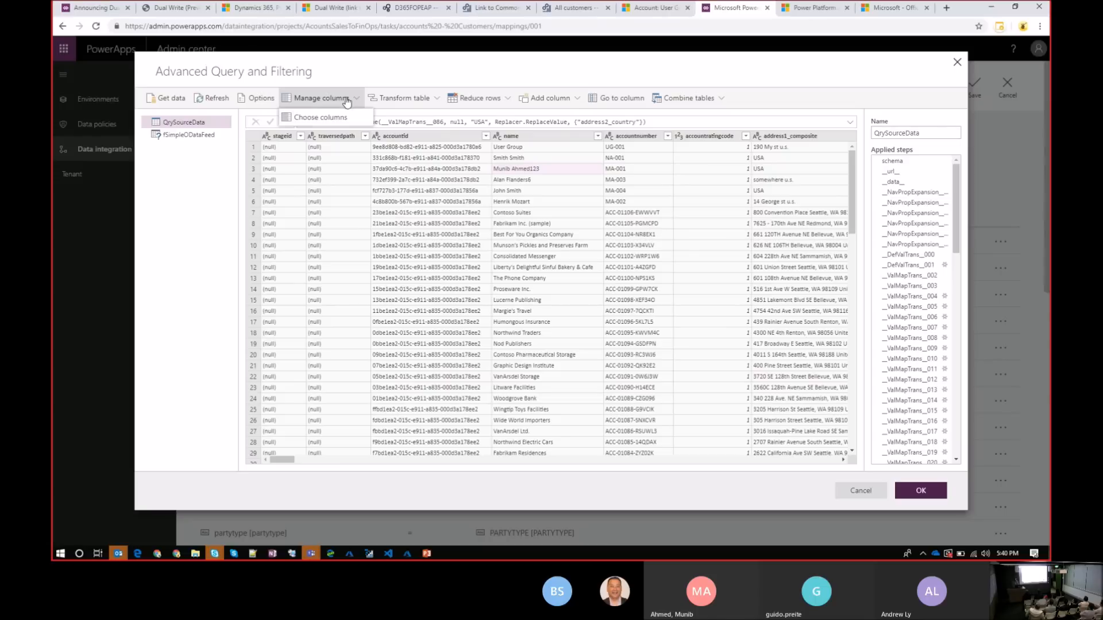
{"action": "left_click", "coordinate": [486, 136]}
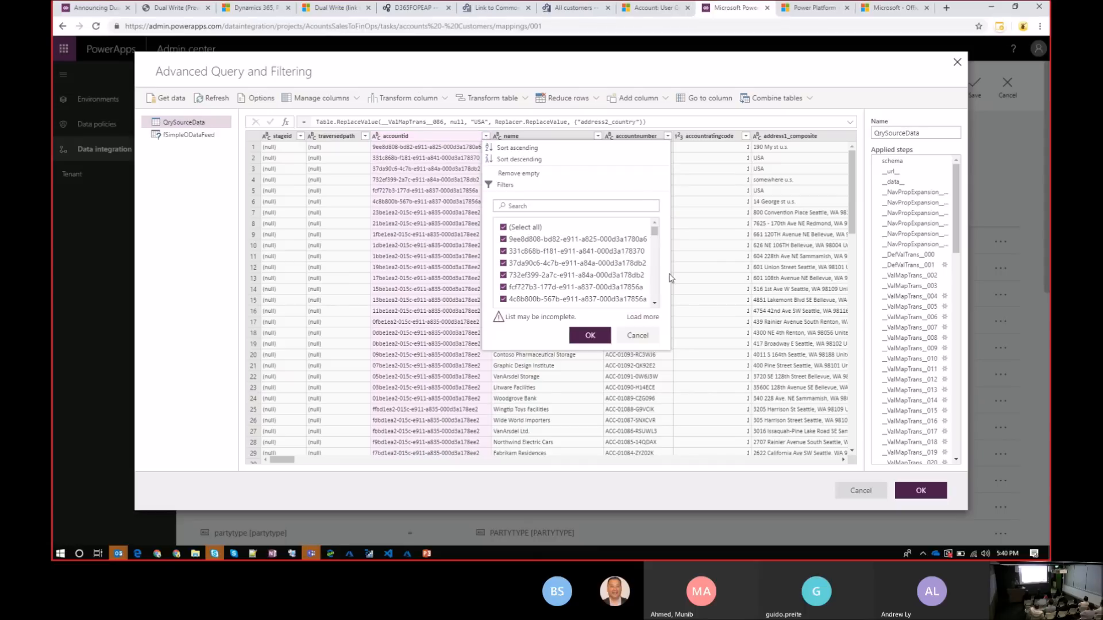
{"action": "left_click", "coordinate": [861, 490]}
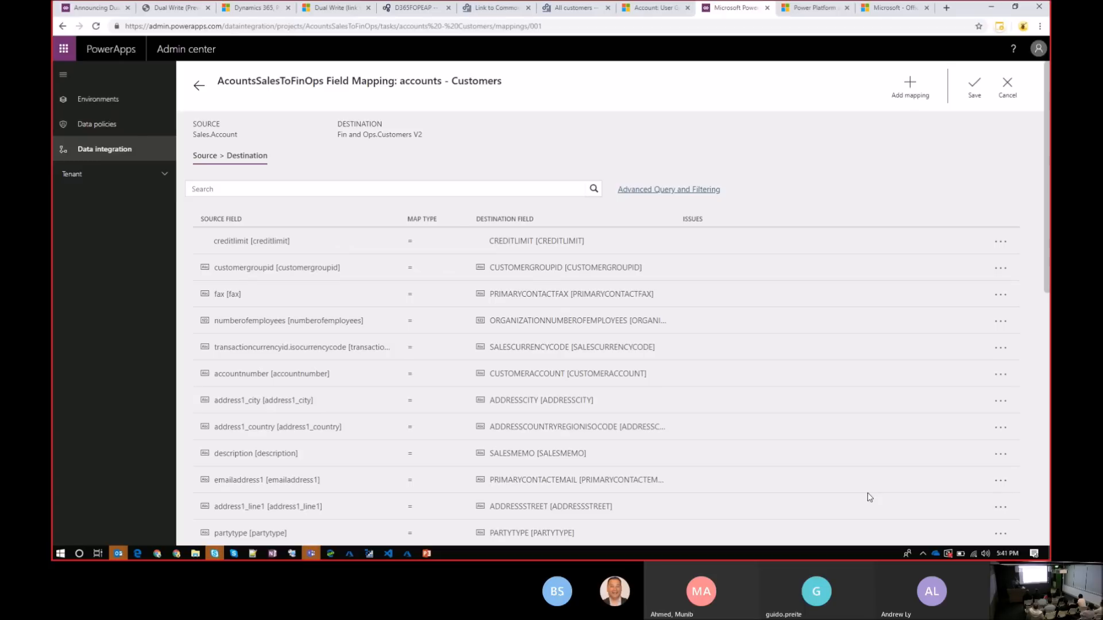
Switch to the Announcing Dual Write Preview blog post and skim it down to the step-by-step documentation link
{"action": "left_click", "coordinate": [93, 9]}
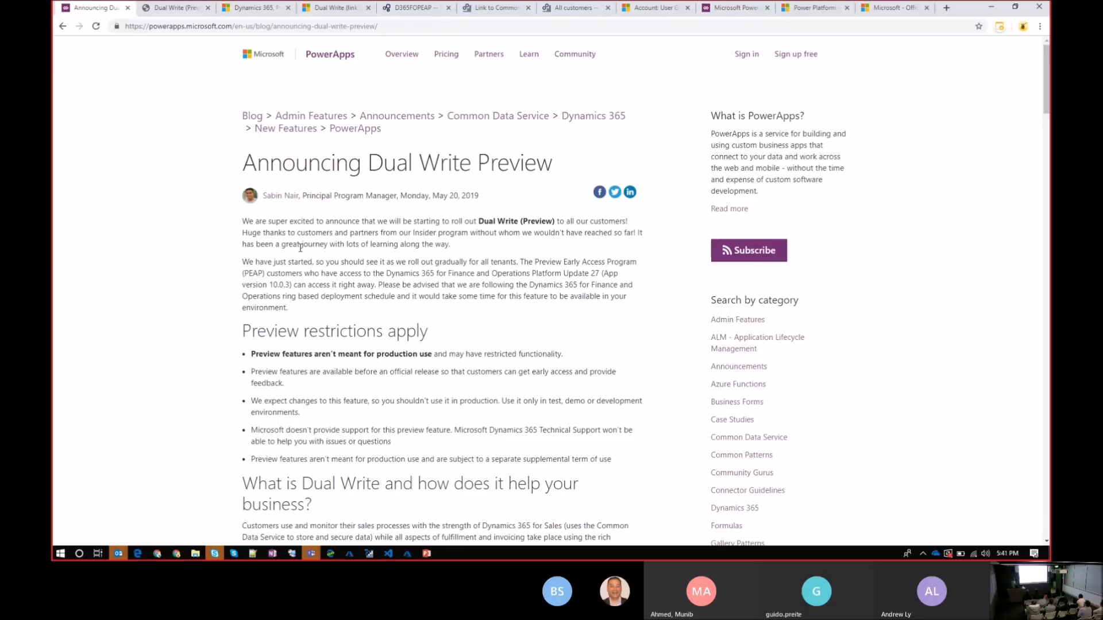
{"action": "scroll", "coordinate": [300, 248], "scroll_direction": "down", "scroll_amount": 20}
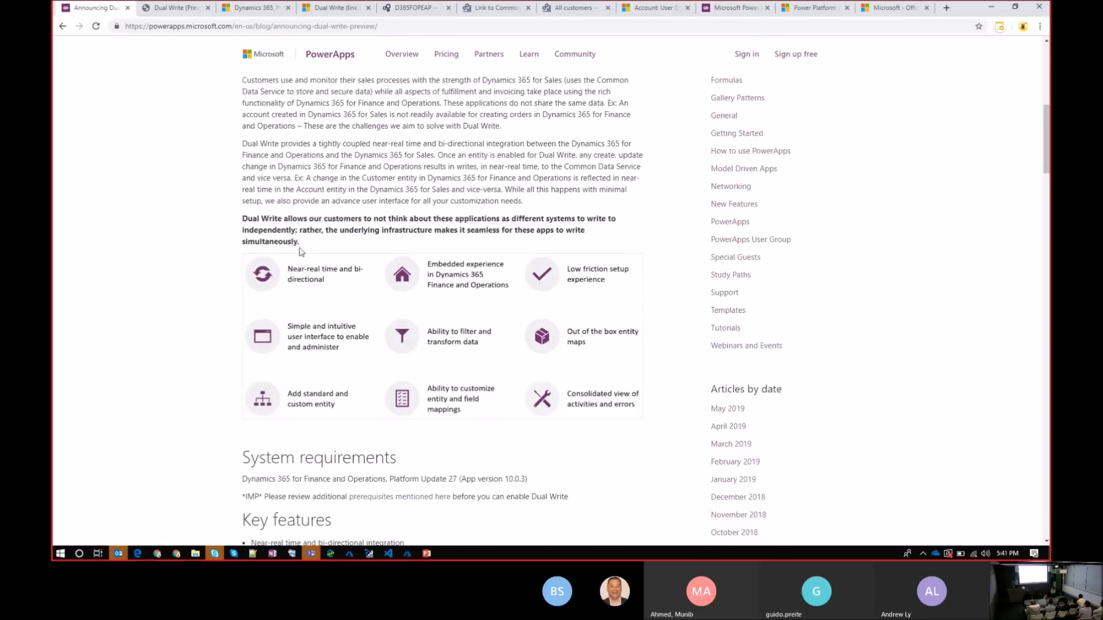
{"action": "scroll", "coordinate": [300, 250], "scroll_direction": "down", "scroll_amount": 20}
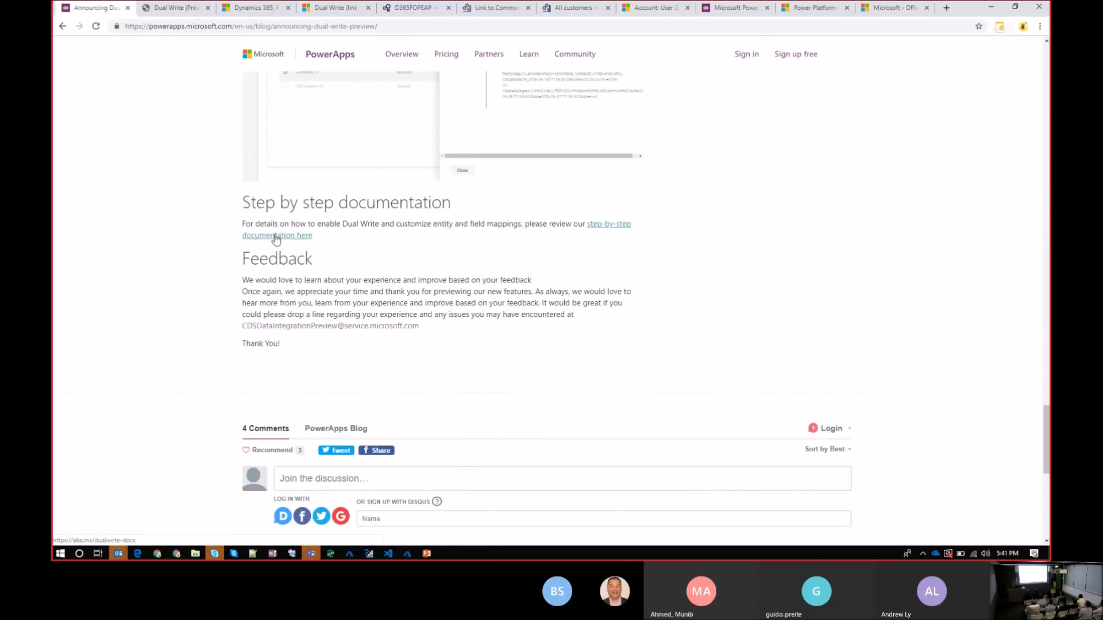
Open the Dual Write (Preview) PDF and read the prerequisites for enabling Dual Write, including the SQL flighting and app consent steps
{"action": "left_click", "coordinate": [172, 8]}
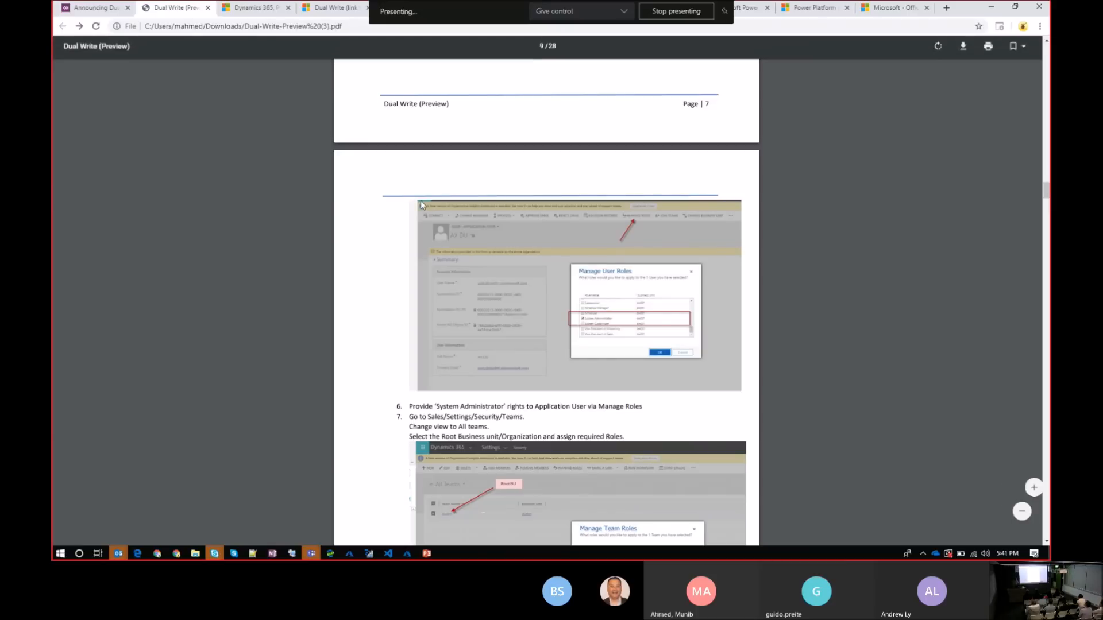
{"action": "scroll", "coordinate": [439, 214], "scroll_direction": "up", "scroll_amount": 20}
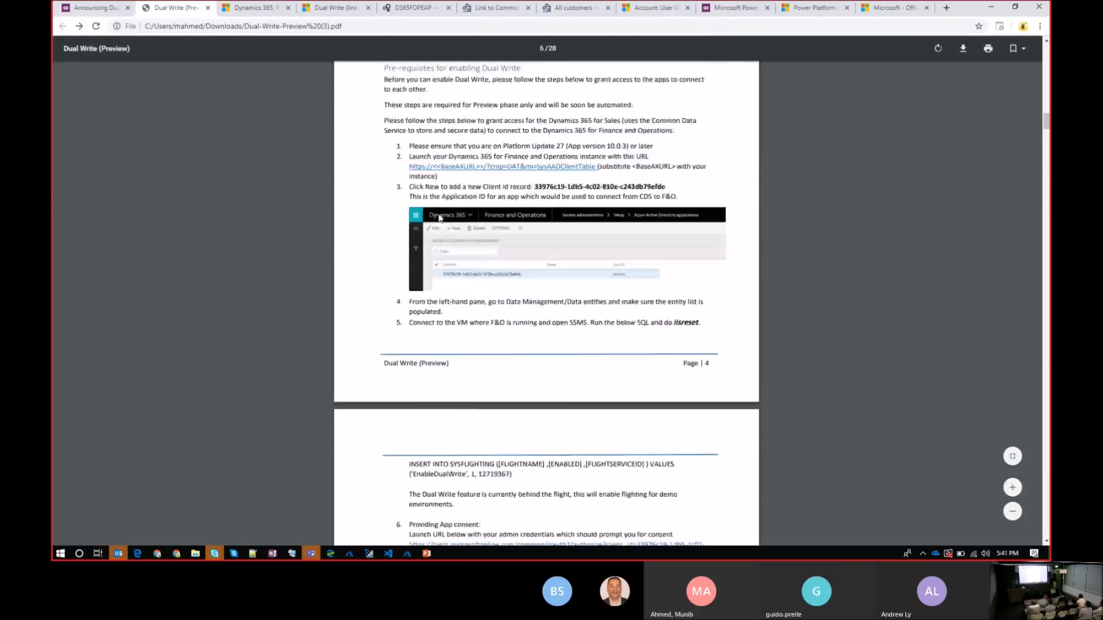
{"action": "scroll", "coordinate": [439, 217], "scroll_direction": "up", "scroll_amount": 10}
{"action": "scroll", "coordinate": [439, 217], "scroll_direction": "down", "scroll_amount": 13}
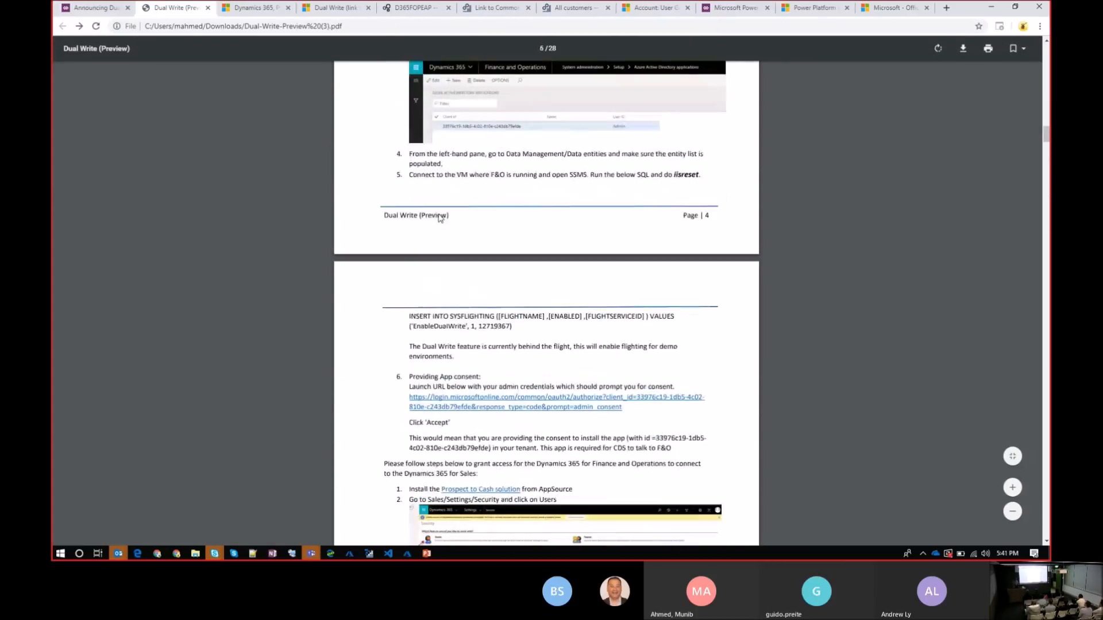
{"action": "scroll", "coordinate": [439, 217], "scroll_direction": "up", "scroll_amount": 3}
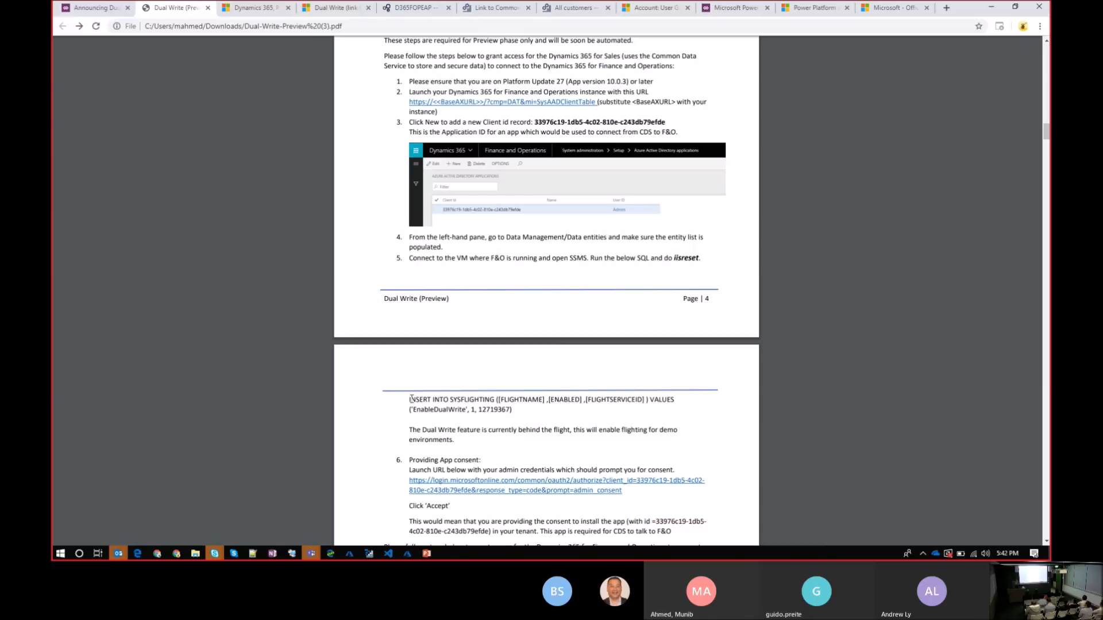
{"action": "scroll", "coordinate": [411, 397], "scroll_direction": "down", "scroll_amount": 8}
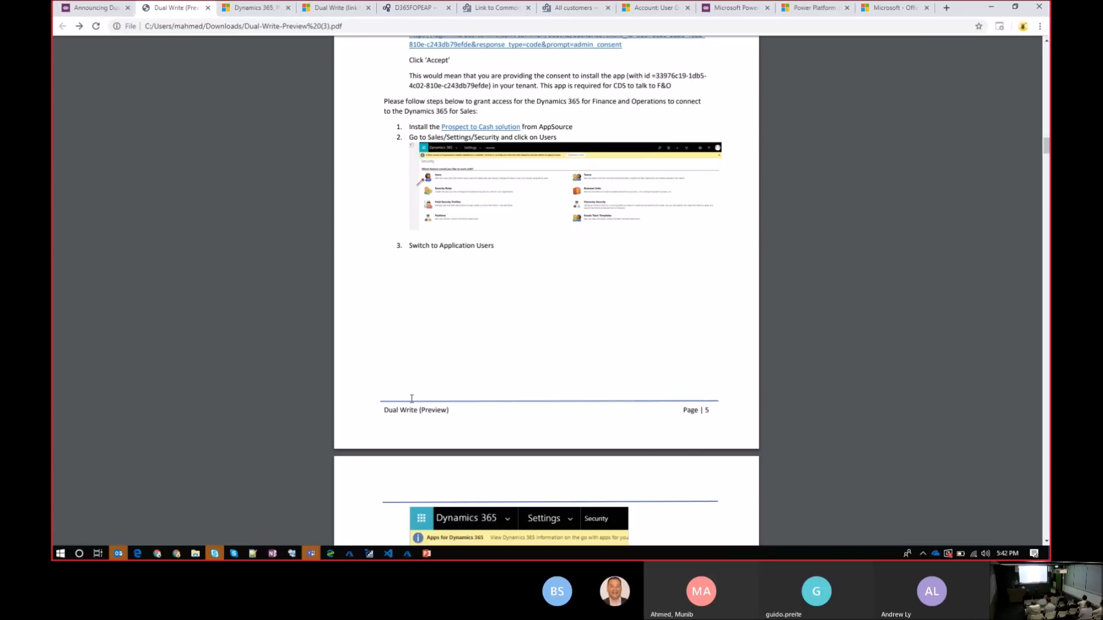
{"action": "scroll", "coordinate": [411, 398], "scroll_direction": "down", "scroll_amount": 2}
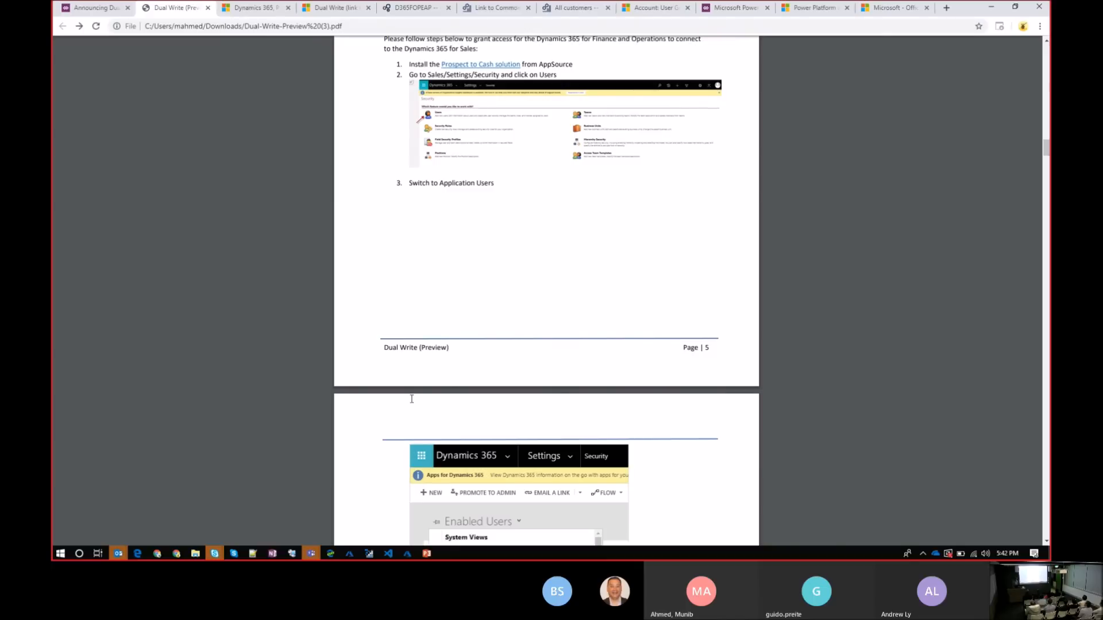
View the Prospect to Cash solution on AppSource, and return to the PDF to read the application user setup steps
{"action": "left_click", "coordinate": [241, 5]}
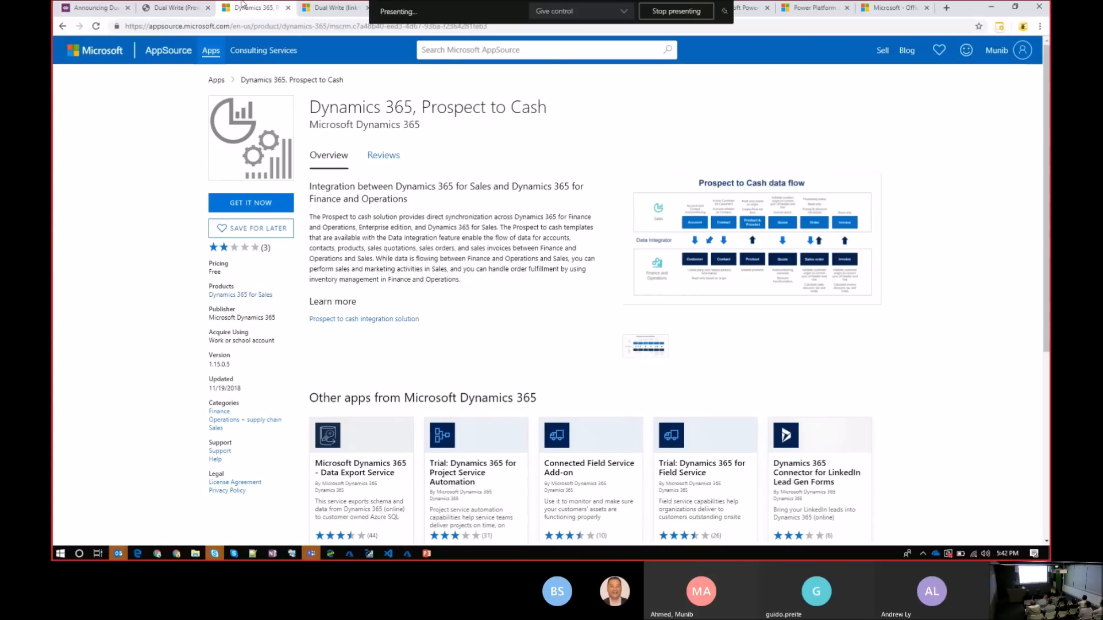
{"action": "left_click", "coordinate": [181, 5]}
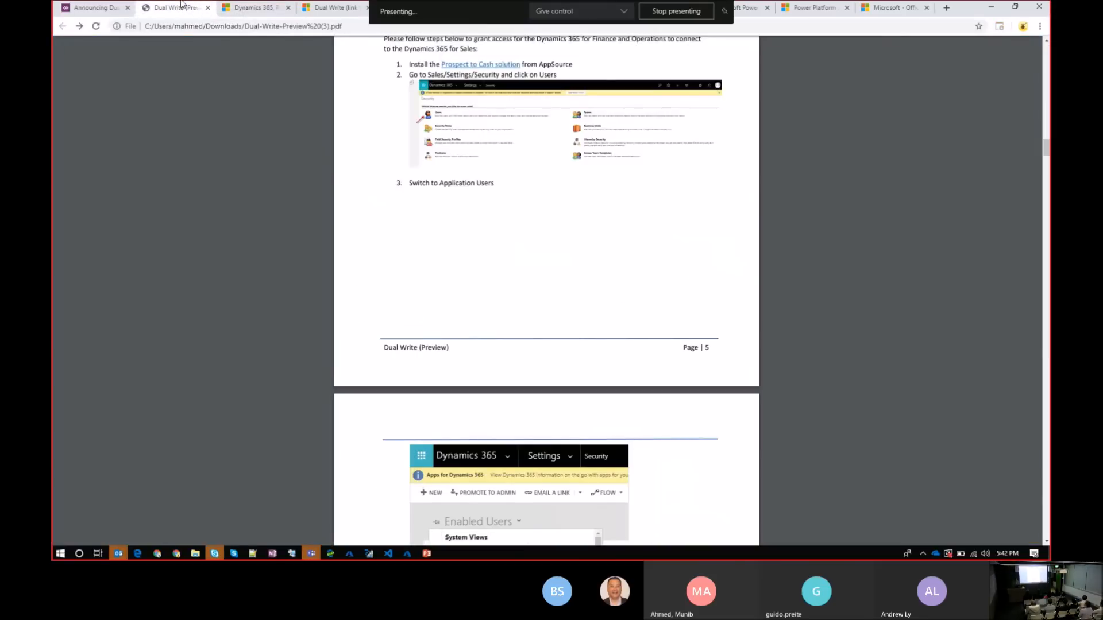
{"action": "key", "text": "Down"}
{"action": "key", "text": "Down"}
{"action": "key", "text": "Down"}
{"action": "key", "text": "Down"}
{"action": "key", "text": "Down"}
{"action": "key", "text": "Down"}
{"action": "key", "text": "Down"}
{"action": "key", "text": "Down"}
{"action": "key", "text": "Down"}
{"action": "key", "text": "Down"}
{"action": "key", "text": "Down"}
{"action": "key", "text": "Down"}
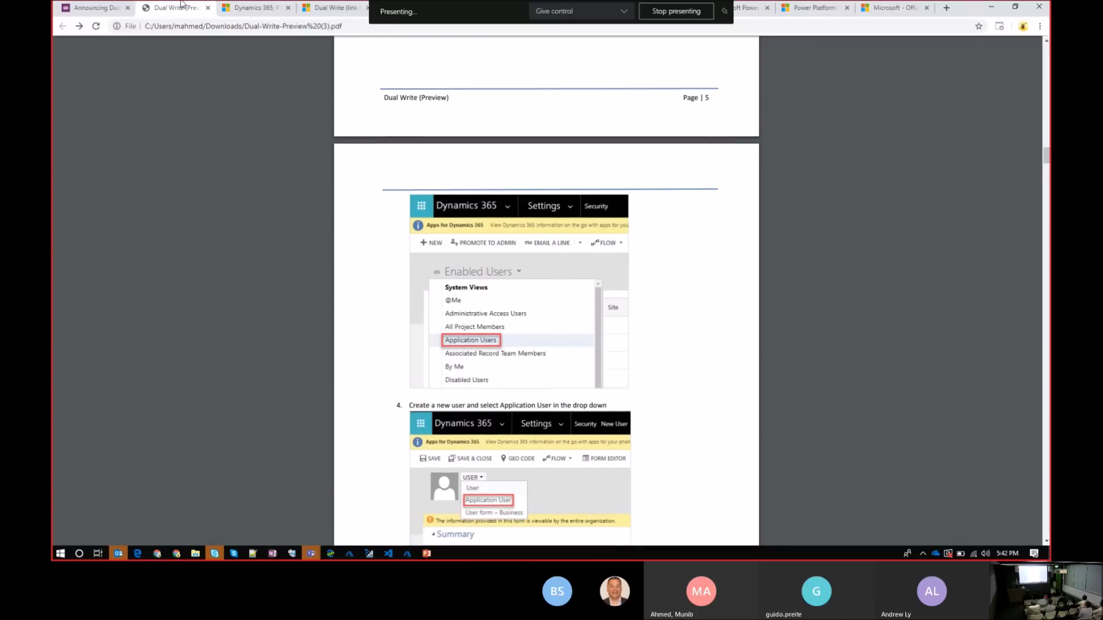
{"action": "key", "text": "Down"}
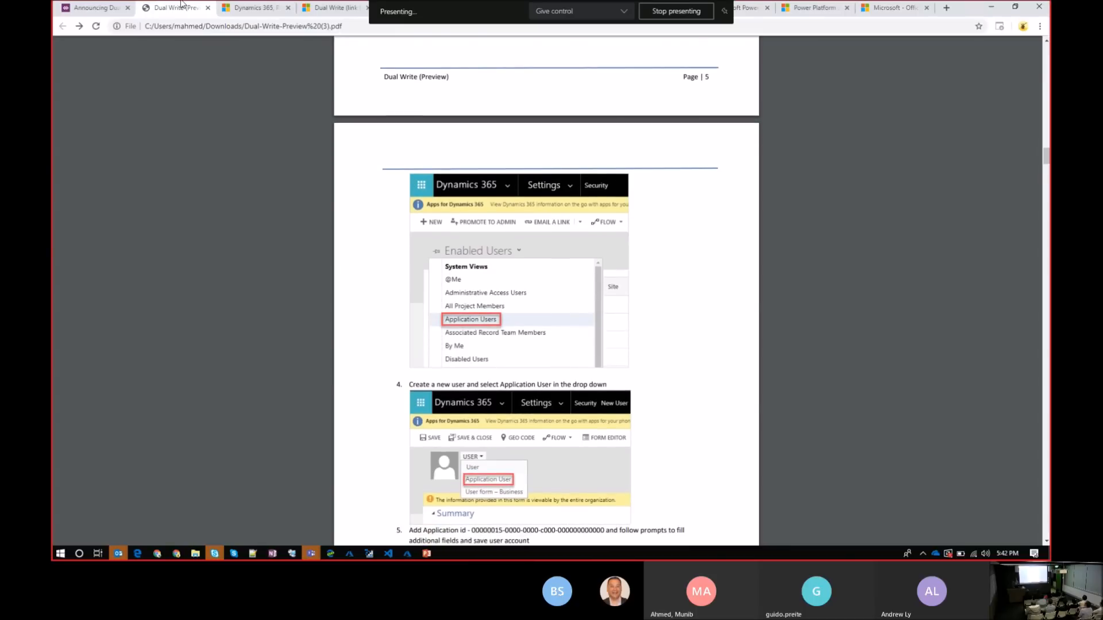
{"action": "key", "text": "Down"}
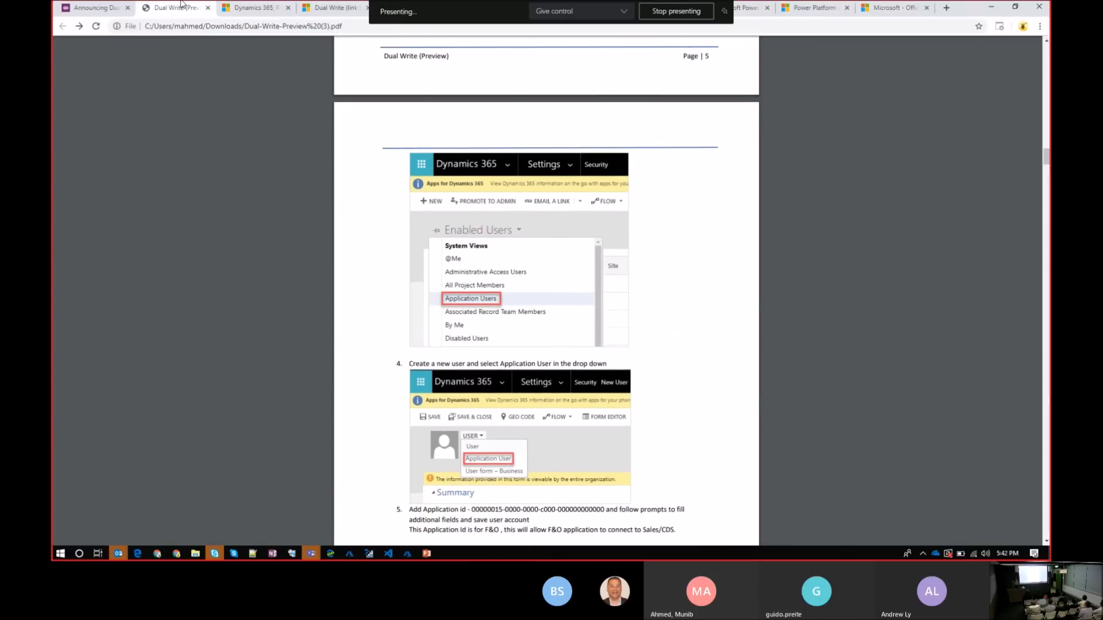
{"action": "key", "text": "Down"}
{"action": "key", "text": "Down"}
{"action": "key", "text": "Down"}
{"action": "key", "text": "Down"}
{"action": "key", "text": "Down"}
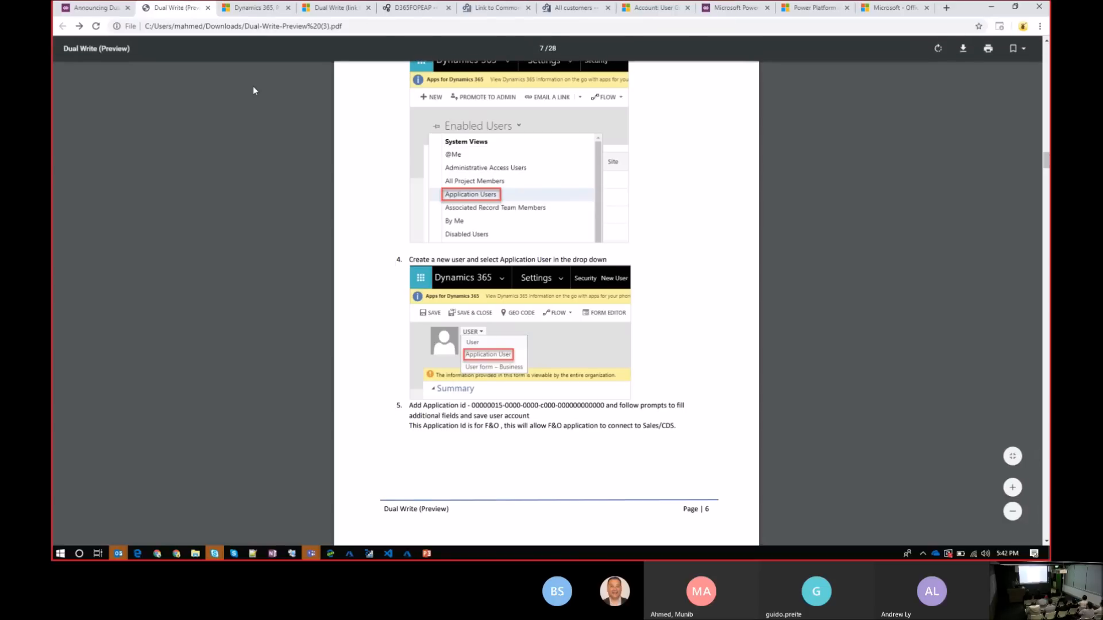
{"action": "key", "text": "Down"}
{"action": "key", "text": "Down"}
{"action": "key", "text": "Down"}
{"action": "key", "text": "Down"}
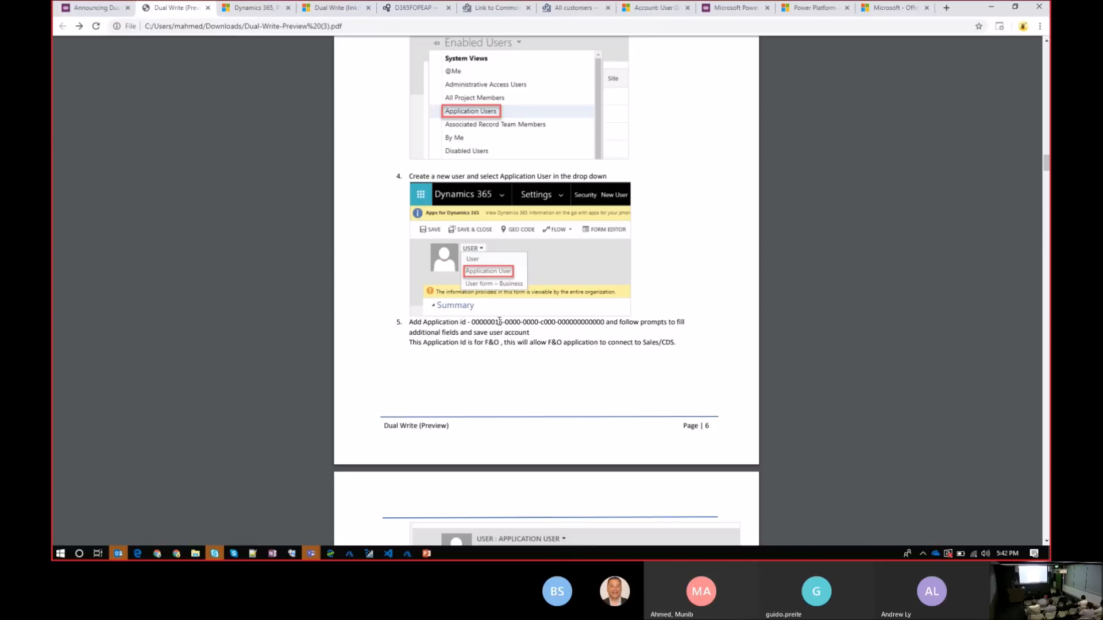
Read the remaining application user prerequisites in the PDF, covering the application ID, System Administrator role and root business unit team roles
{"action": "scroll", "coordinate": [499, 321], "scroll_direction": "down", "scroll_amount": 6}
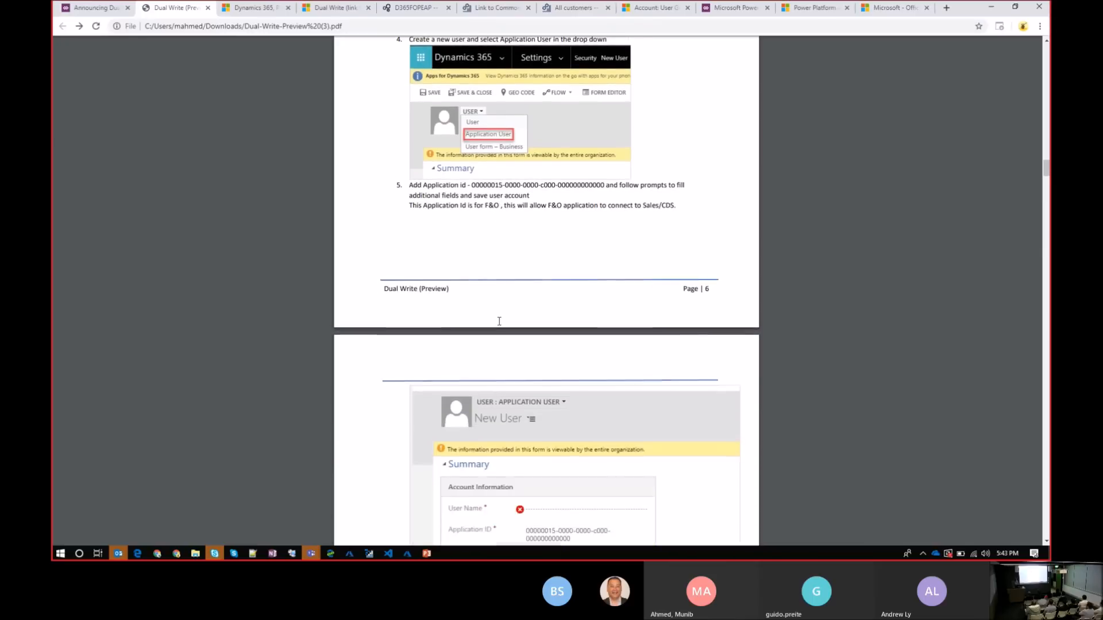
{"action": "scroll", "coordinate": [499, 321], "scroll_direction": "down", "scroll_amount": 6}
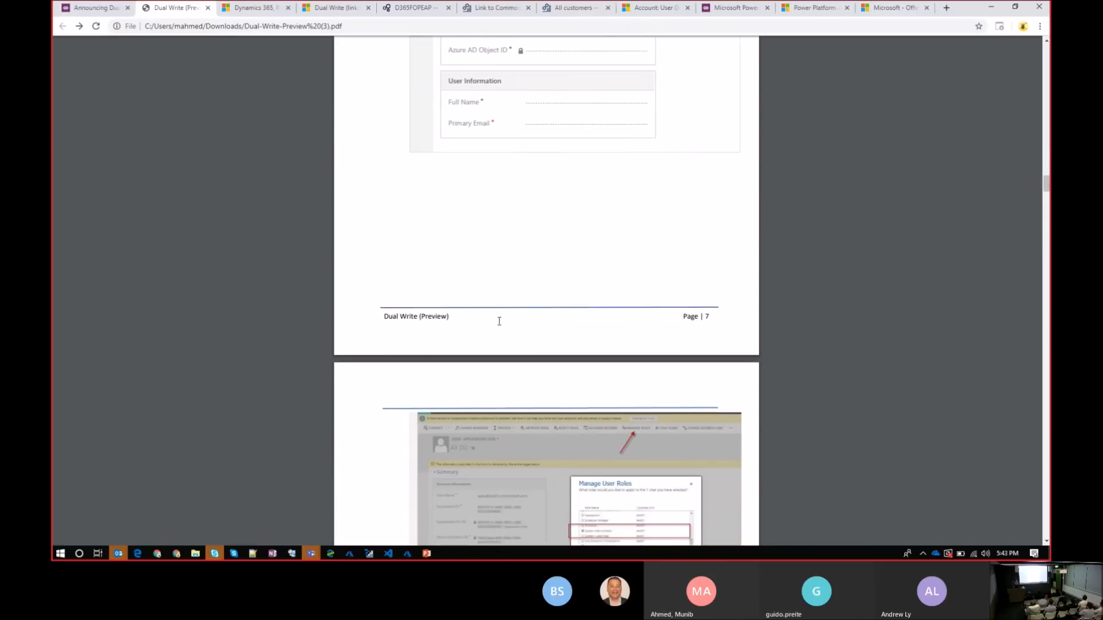
{"action": "scroll", "coordinate": [499, 321], "scroll_direction": "down", "scroll_amount": 8}
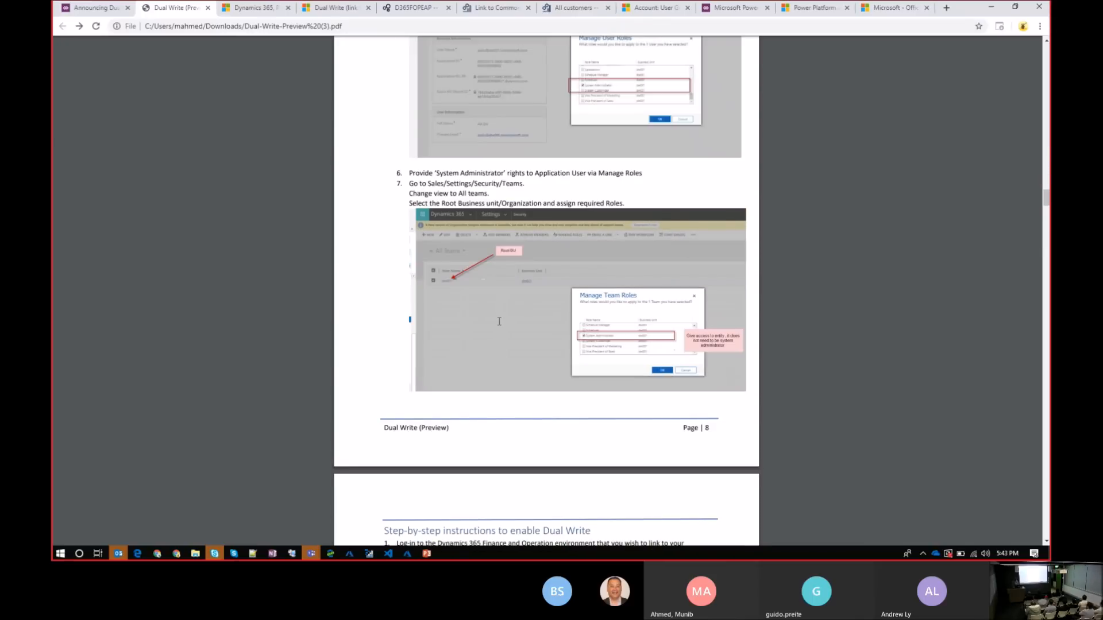
{"action": "scroll", "coordinate": [499, 322], "scroll_direction": "down", "scroll_amount": 8}
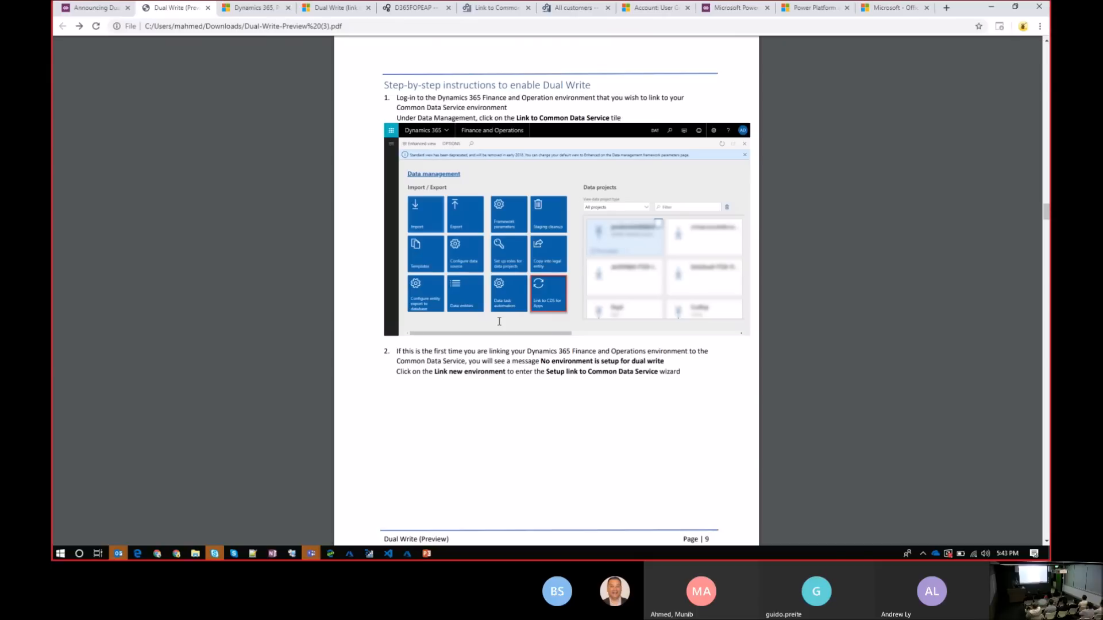
{"action": "scroll", "coordinate": [499, 322], "scroll_direction": "up", "scroll_amount": 8}
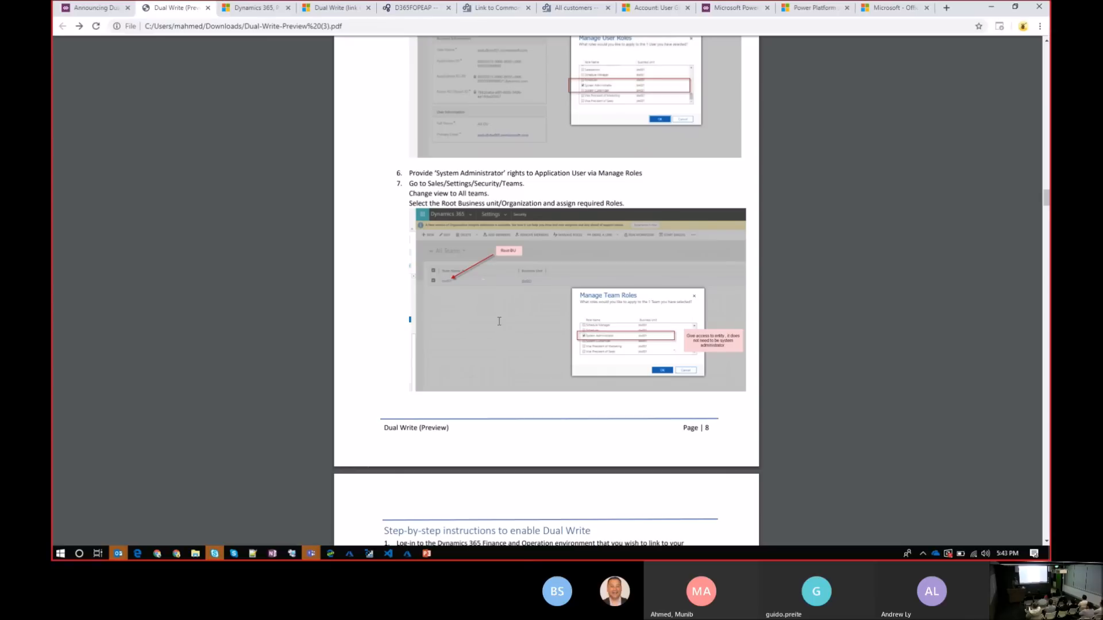
Skim the PDF's instructions for linking an environment and enabling the Customers V3 entity map, down to the criteria for linking entities
{"action": "scroll", "coordinate": [499, 321], "scroll_direction": "down", "scroll_amount": 20}
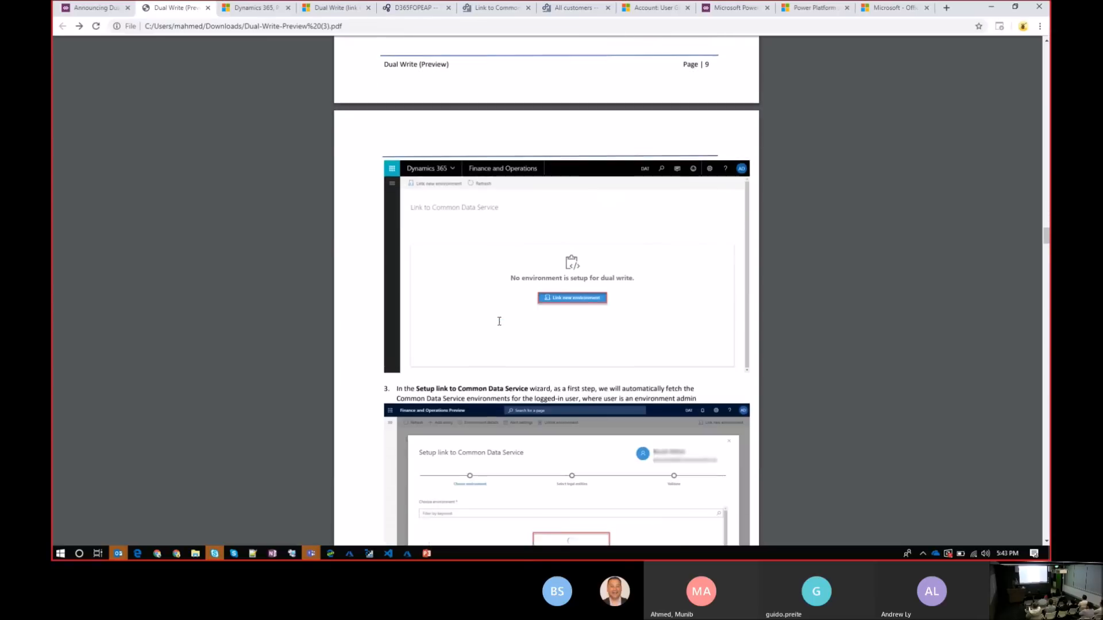
{"action": "scroll", "coordinate": [499, 322], "scroll_direction": "down", "scroll_amount": 20}
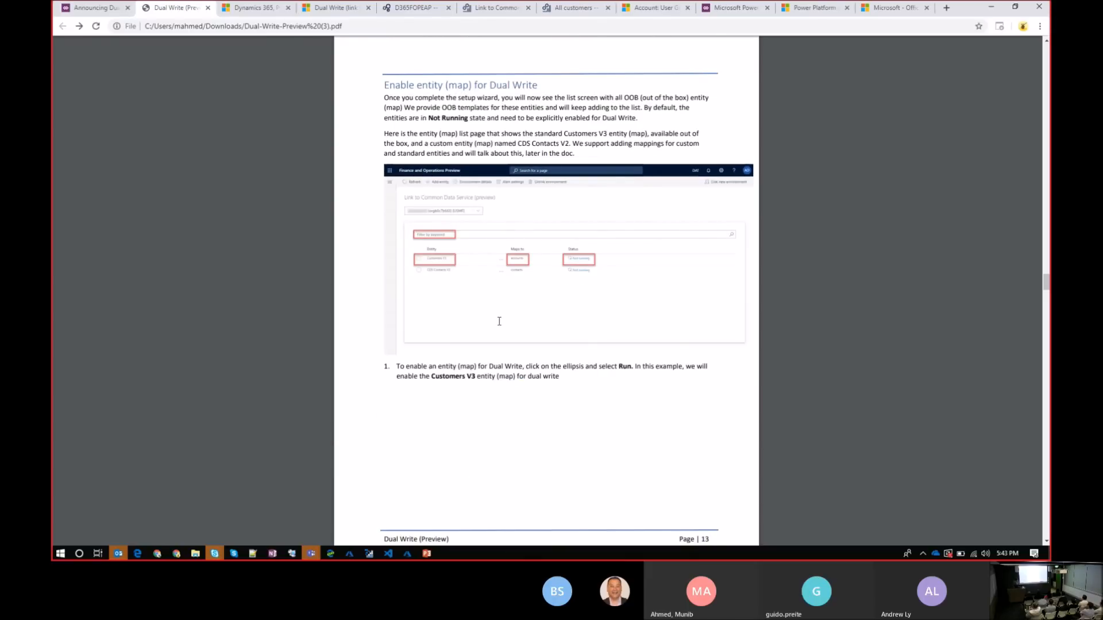
{"action": "scroll", "coordinate": [500, 322], "scroll_direction": "down", "scroll_amount": 15}
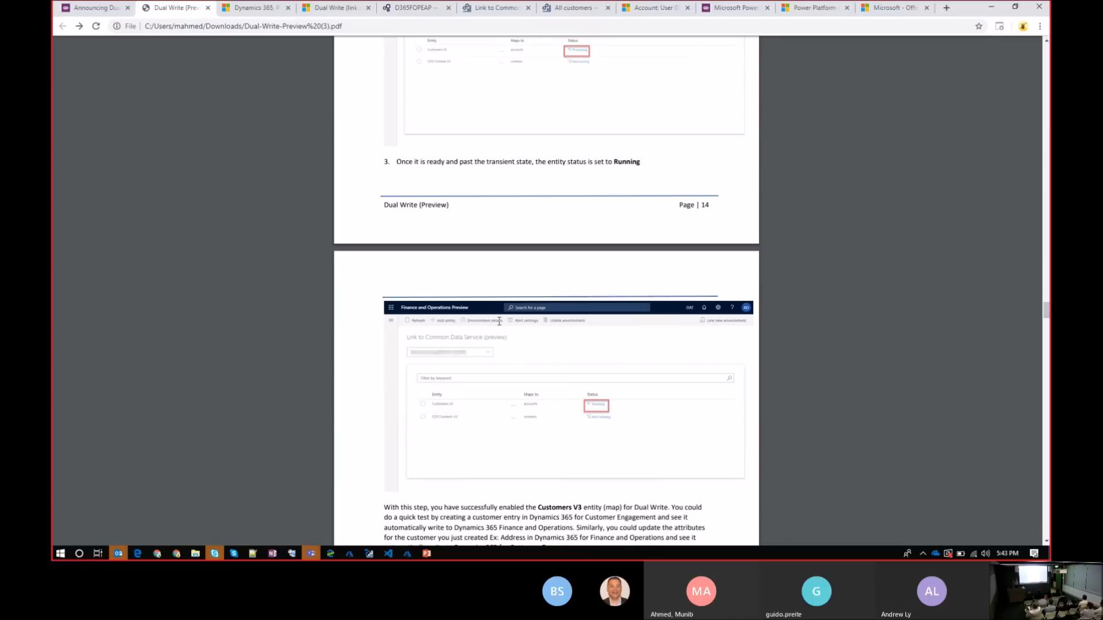
{"action": "scroll", "coordinate": [499, 322], "scroll_direction": "down", "scroll_amount": 8}
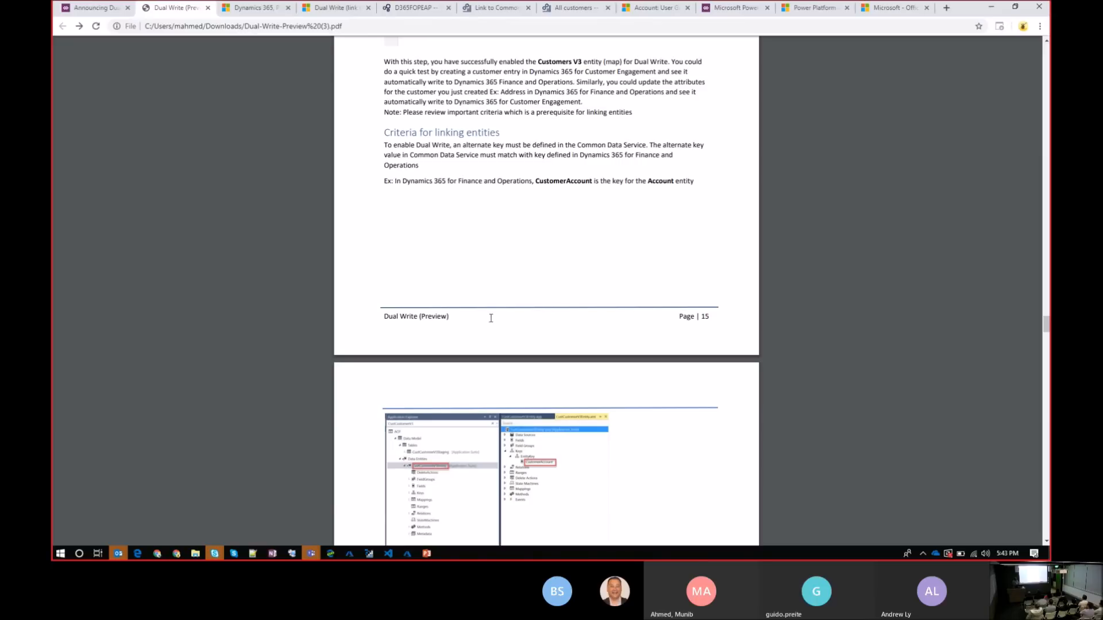
Switch to the D365UG - May 2019 deck in PowerPoint, start the slide show from the References slide, and show the Questions slide
{"action": "left_click", "coordinate": [94, 7]}
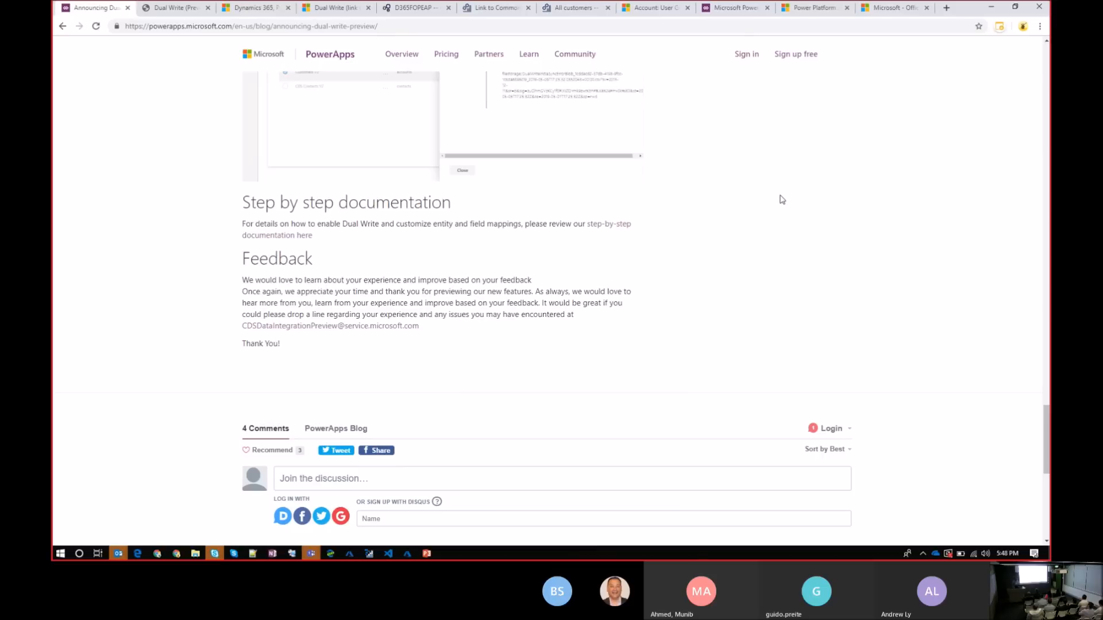
{"action": "left_click", "coordinate": [427, 552]}
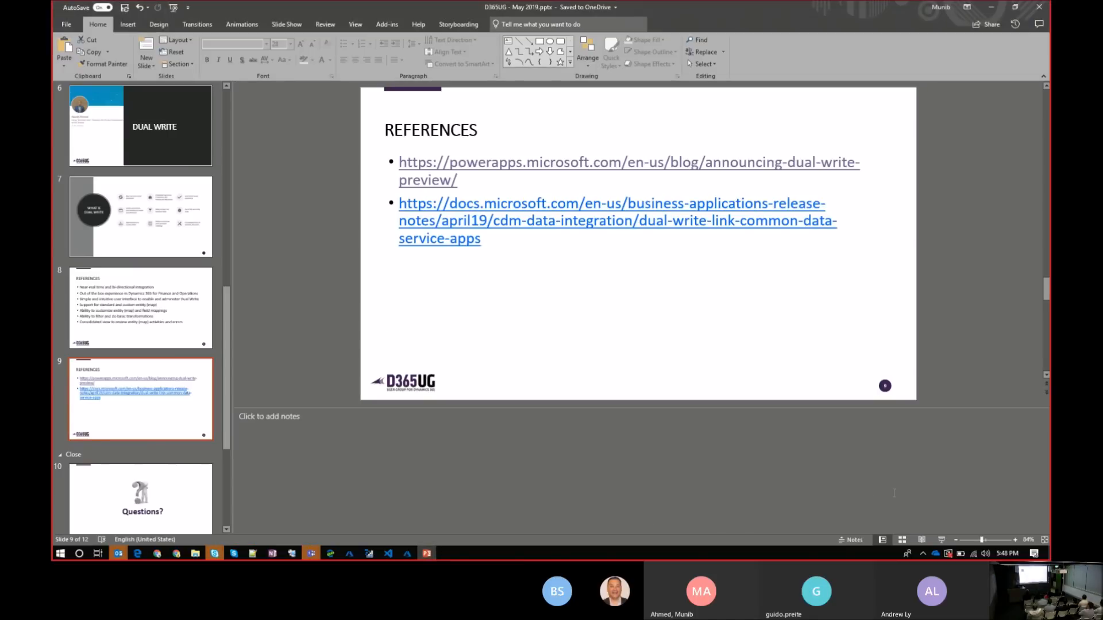
{"action": "left_click", "coordinate": [943, 541]}
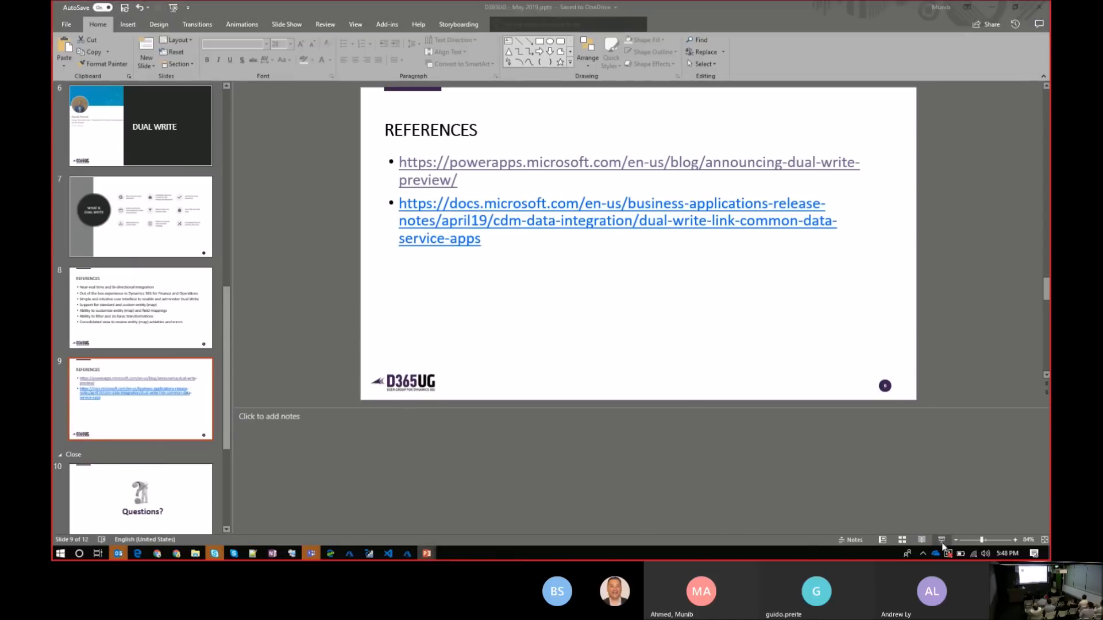
{"action": "key", "text": "Right"}
{"action": "key", "text": "Right"}
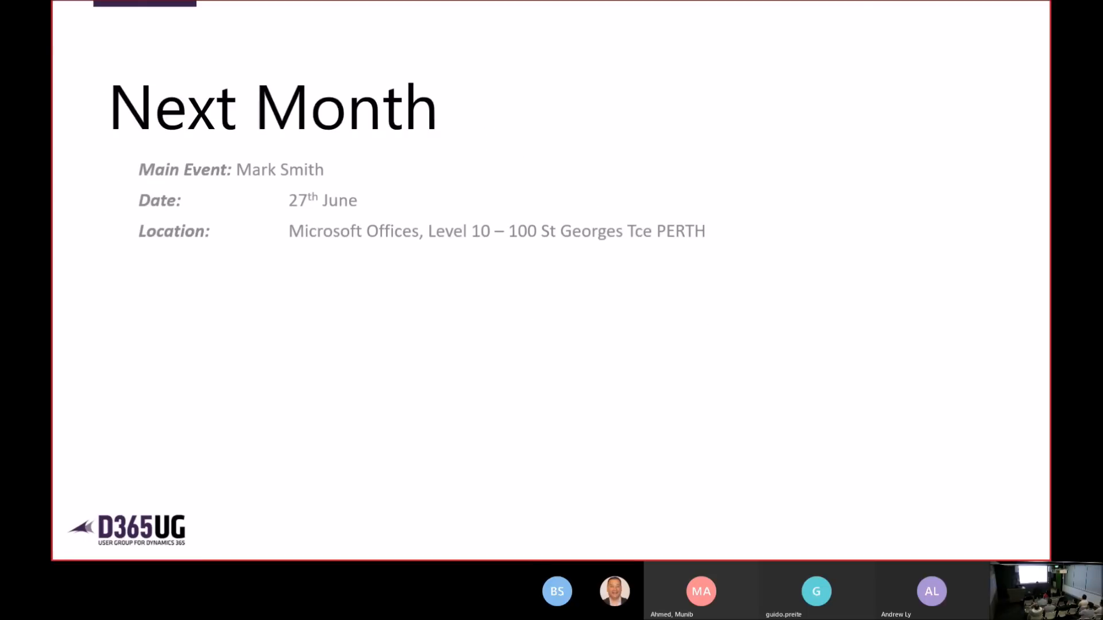
{"action": "key", "text": "Left"}
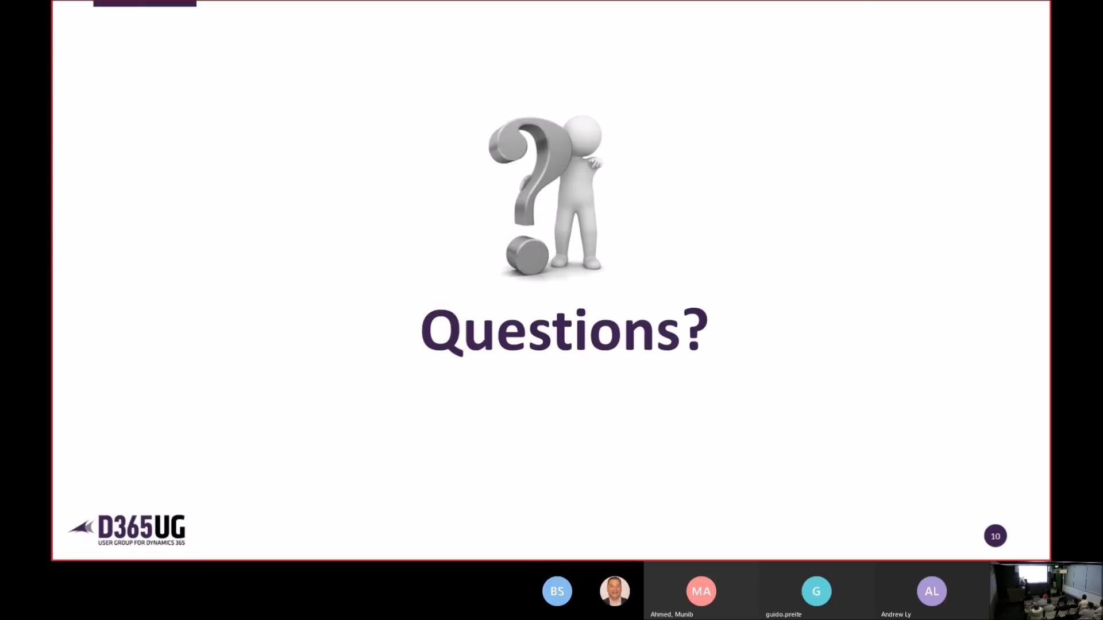